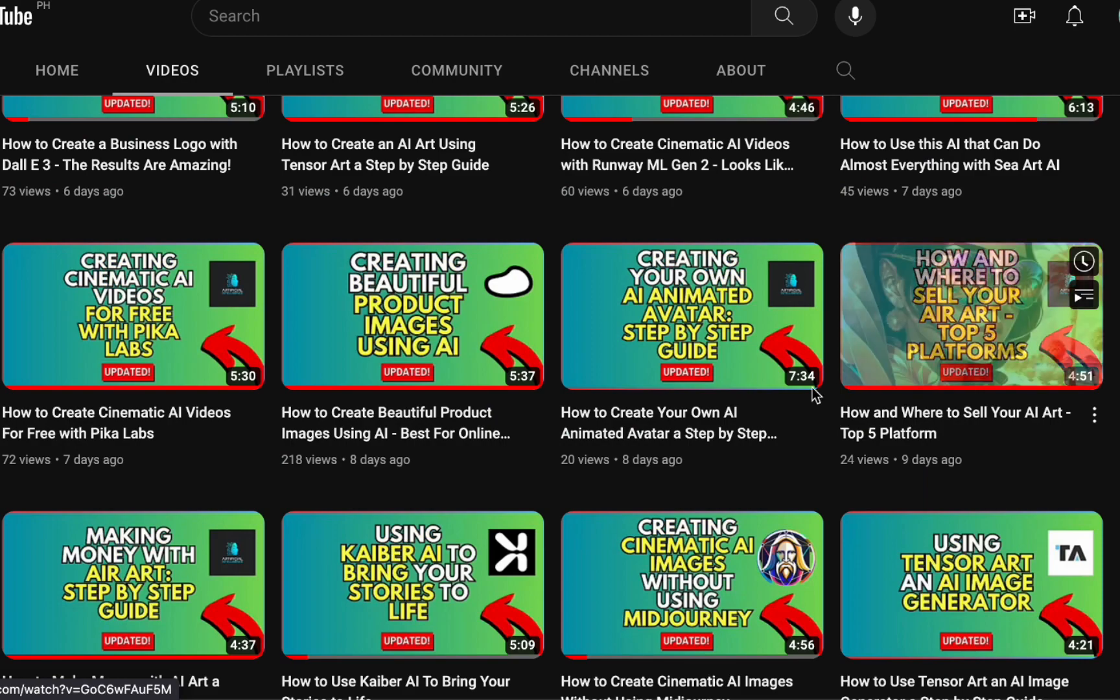
scroll(812, 392, down, 3)
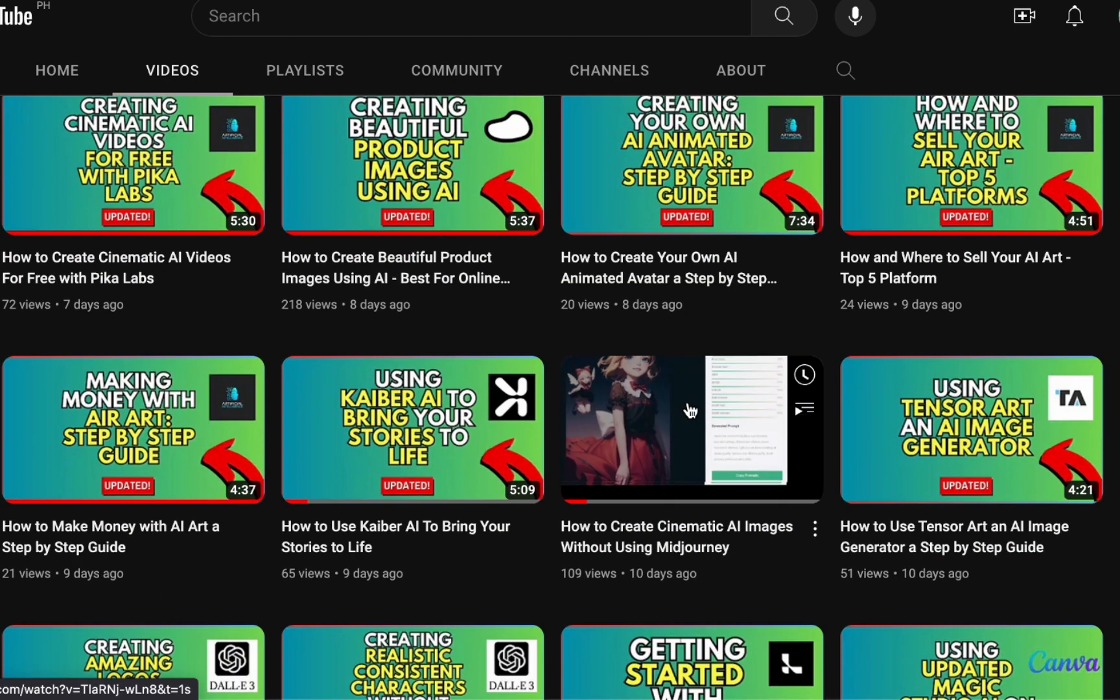
scroll(691, 410, up, 10)
scroll(1077, 123, up, 3)
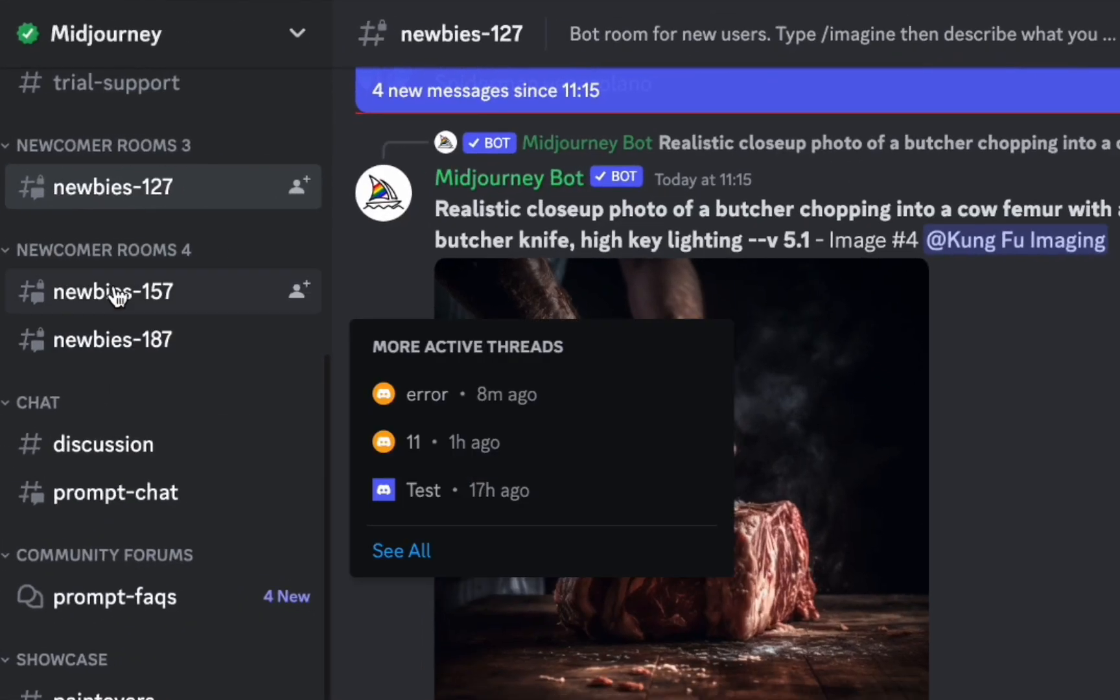
In Discord, open Midjourney's newbies-157 room and create your own server named Youtube Images with a custom icon.
click(117, 293)
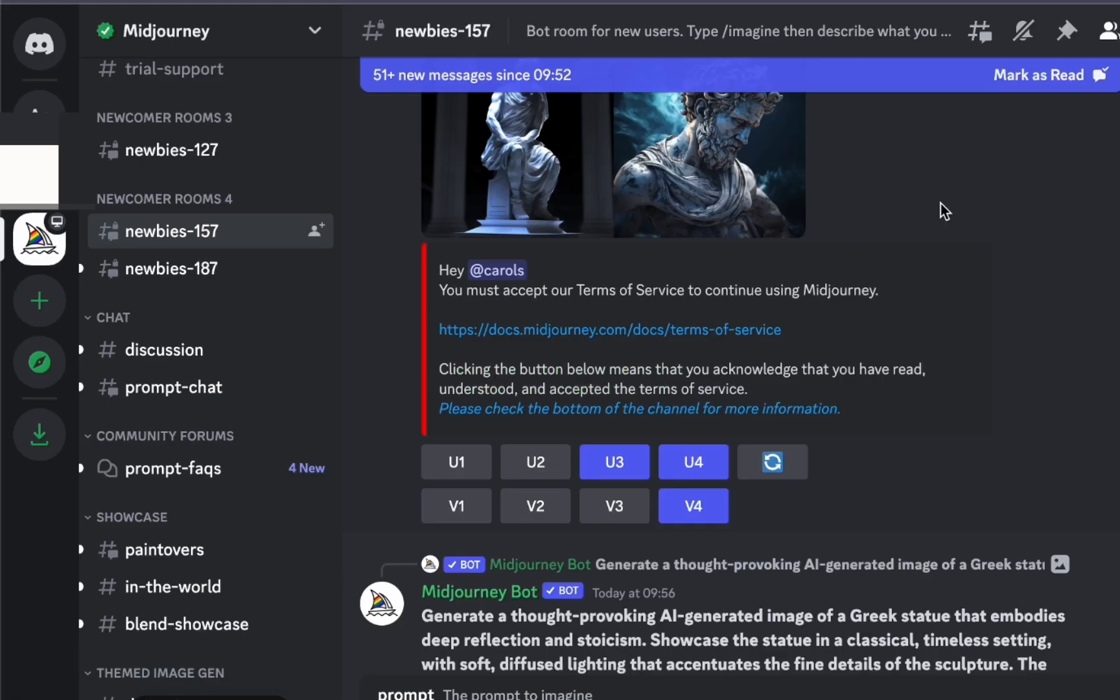
click(36, 309)
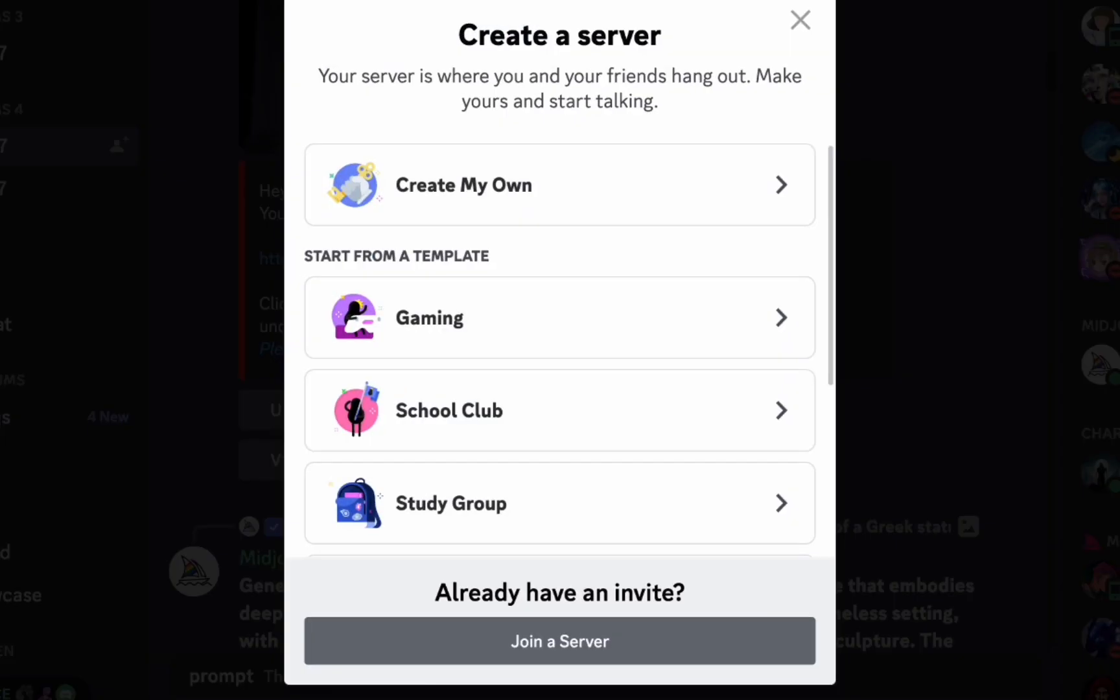
click(595, 198)
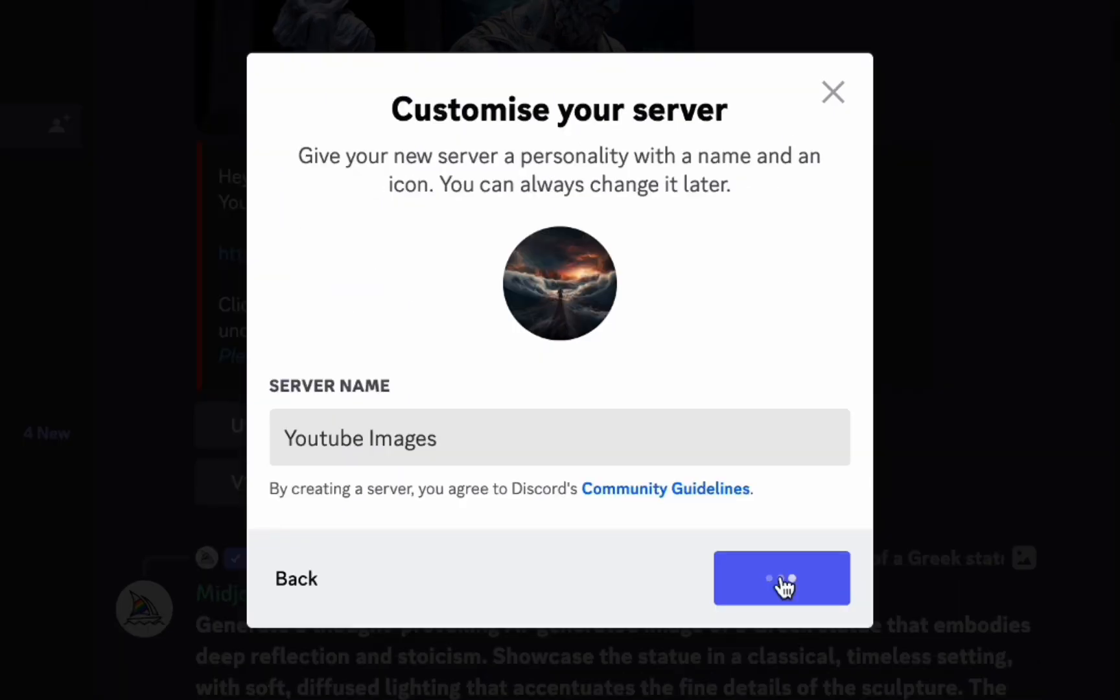
click(783, 587)
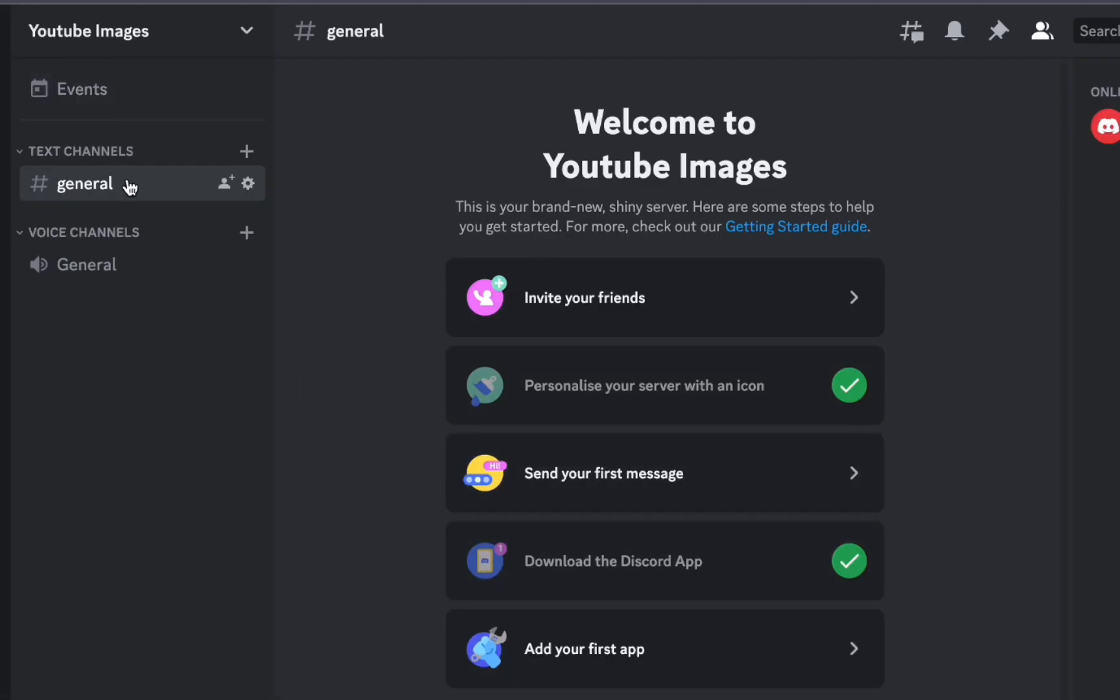
Return to the Midjourney server's newbies-157 room and start adding the Midjourney Bot to a server from its profile.
click(86, 236)
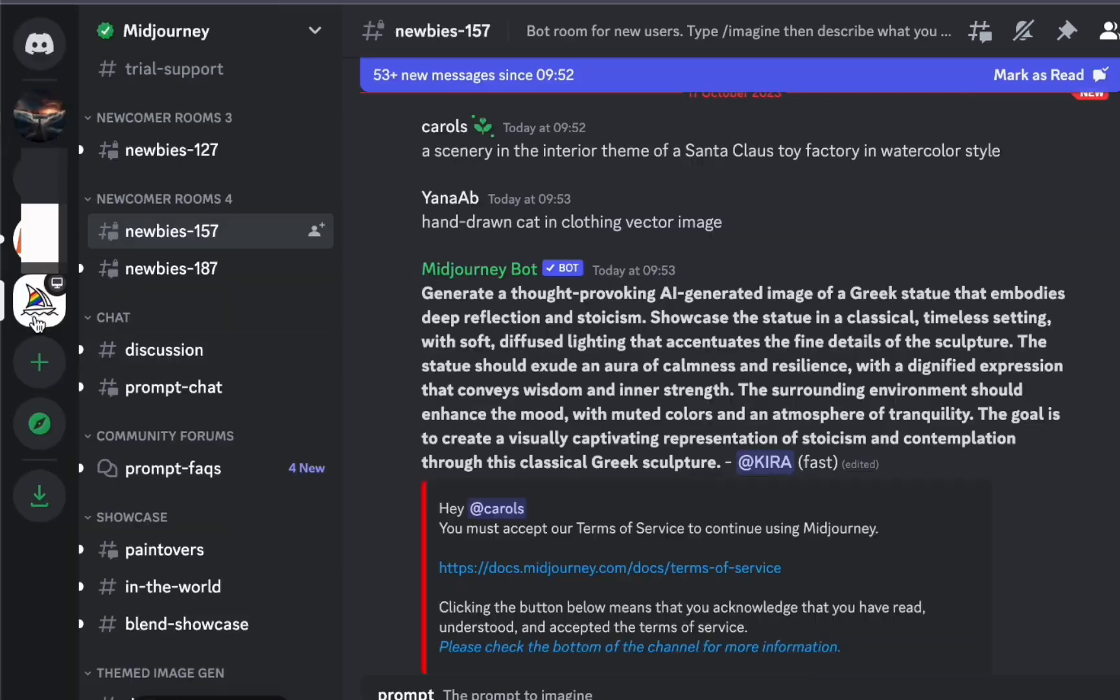
right_click(907, 422)
click(801, 363)
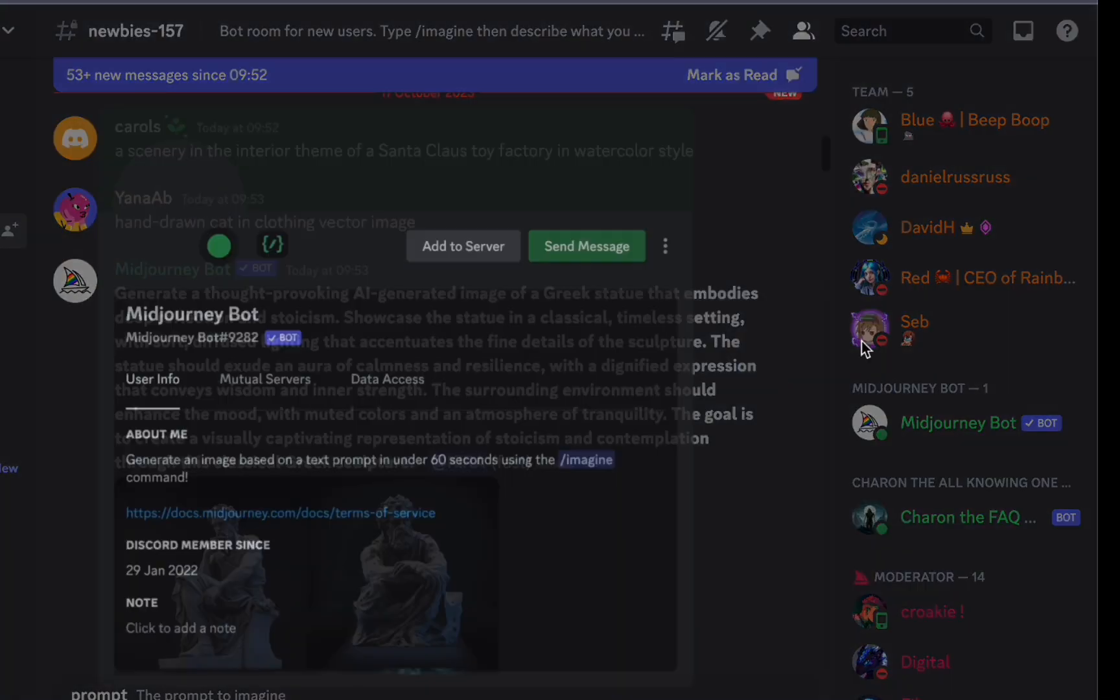
click(451, 146)
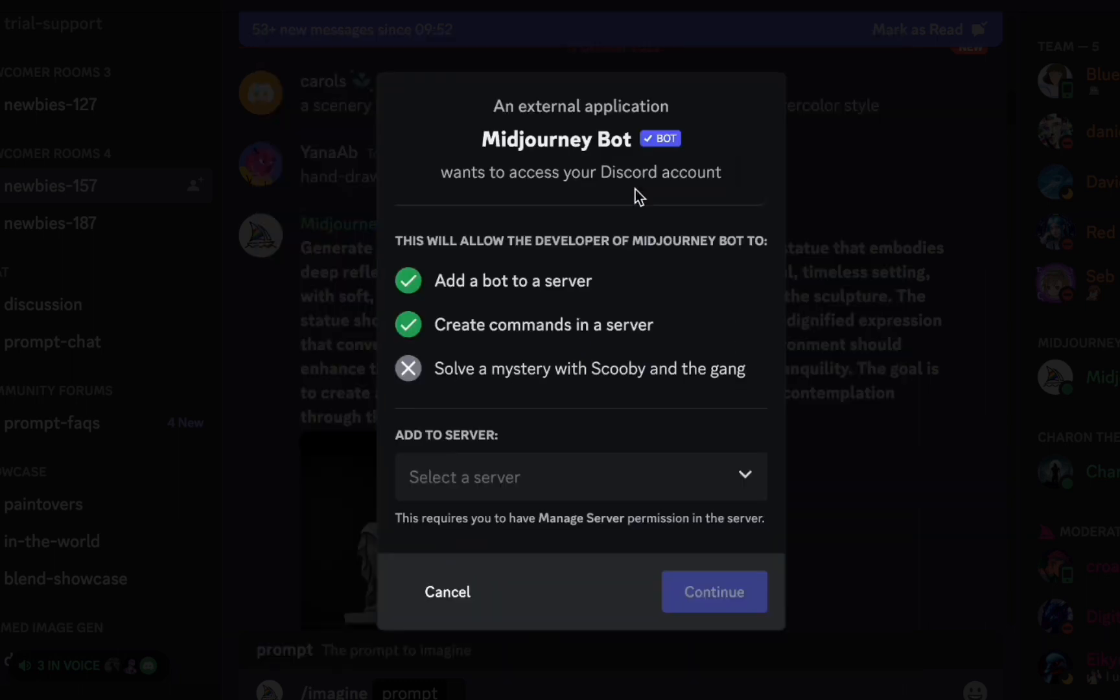
Choose Youtube Images as the bot's server, authorise all the requested permissions and complete the human check.
click(503, 491)
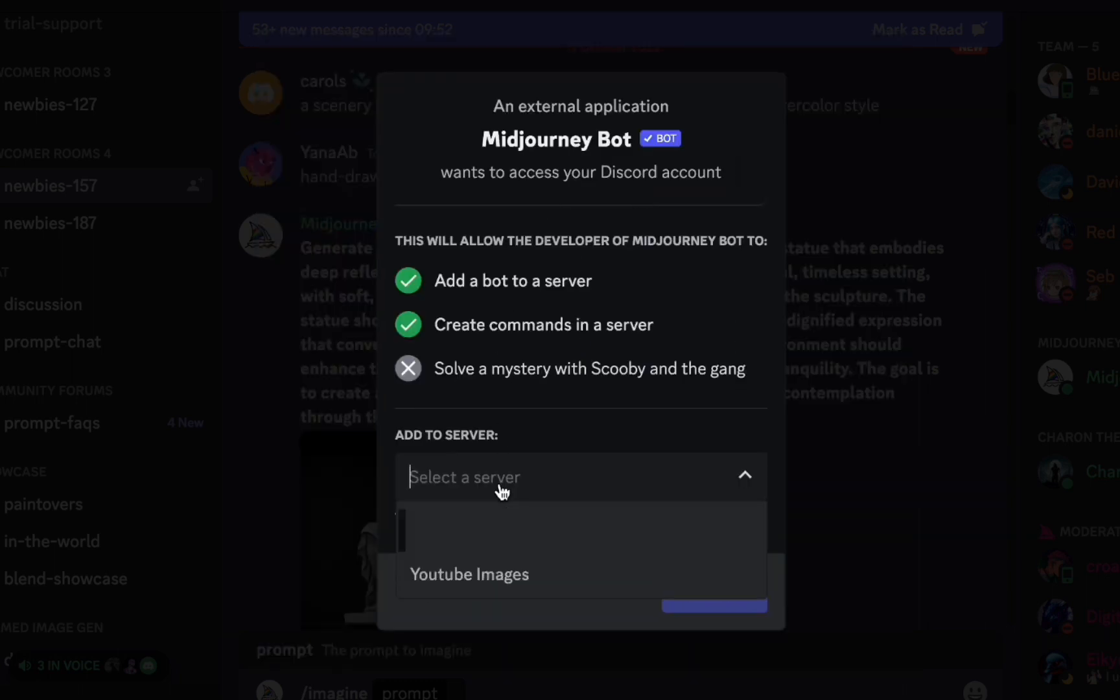
click(498, 573)
click(722, 596)
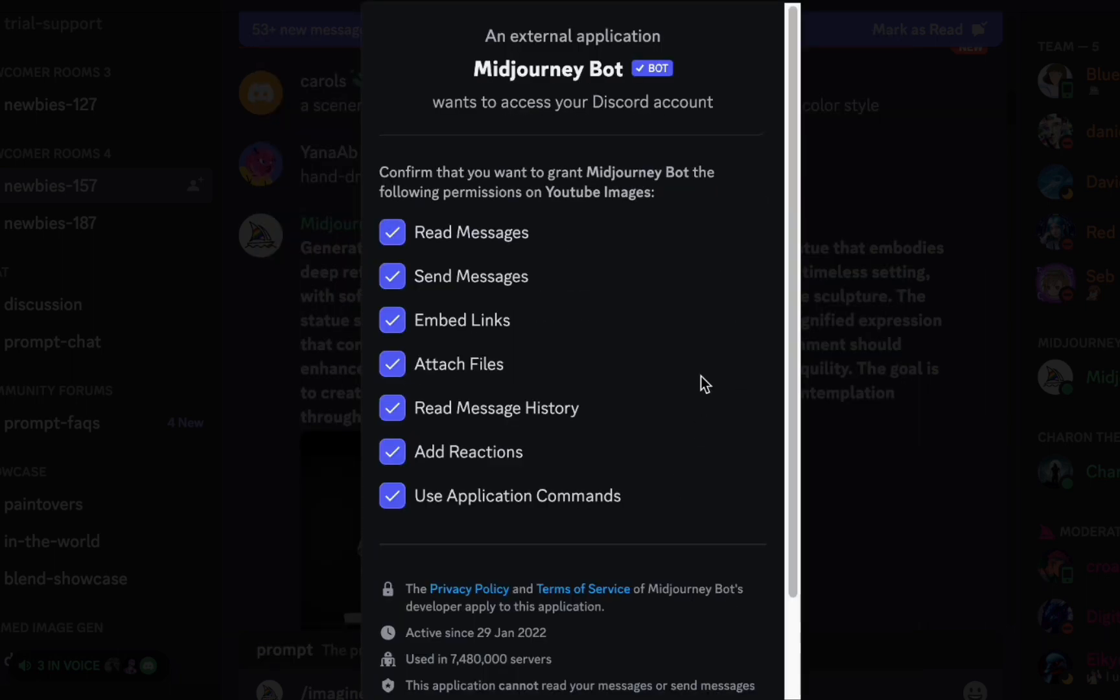
scroll(705, 384, down, 5)
click(702, 619)
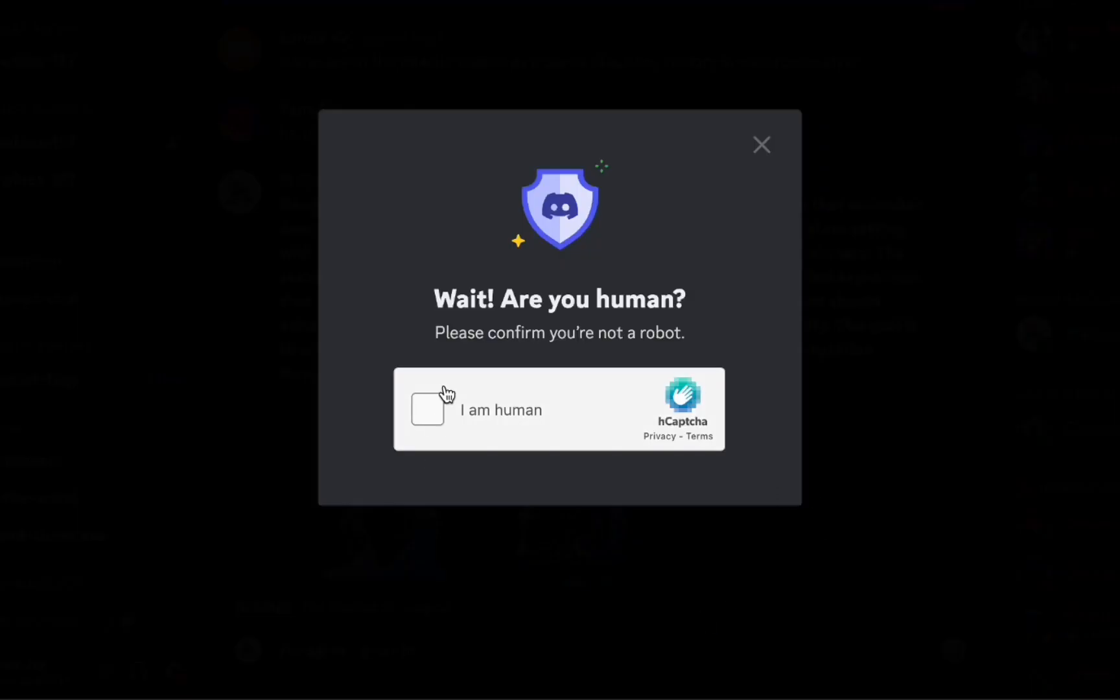
click(443, 389)
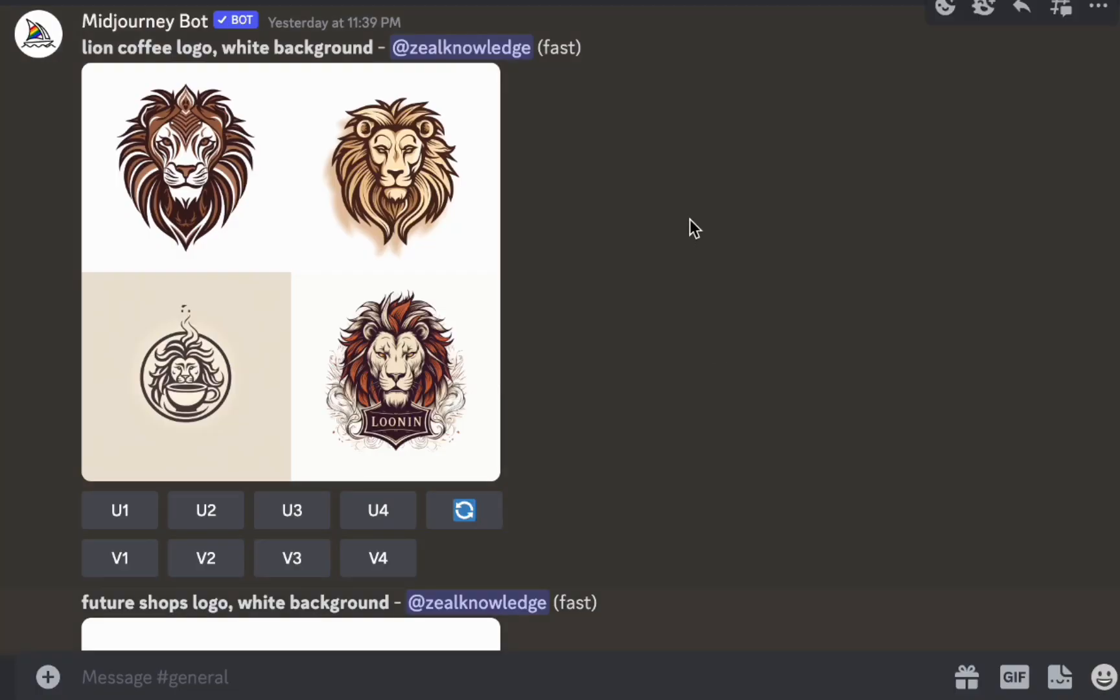
Examine enlarged views of the results for "lion coffee logo, white background" and "future shops logo, white background".
click(269, 237)
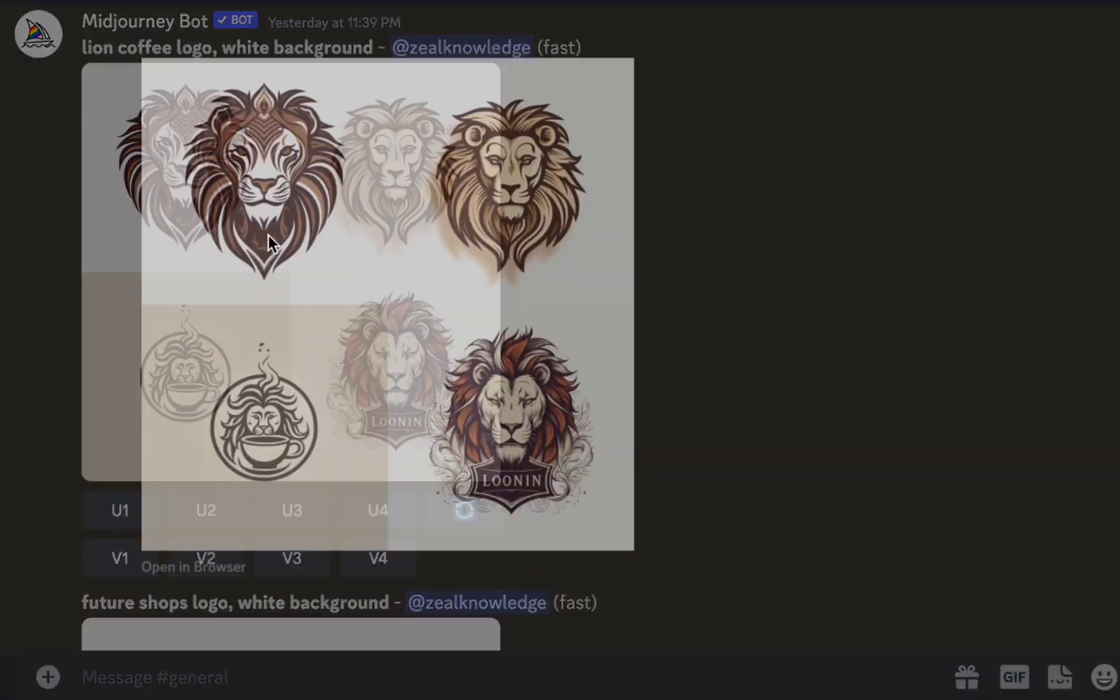
click(1031, 186)
scroll(884, 192, down, 6)
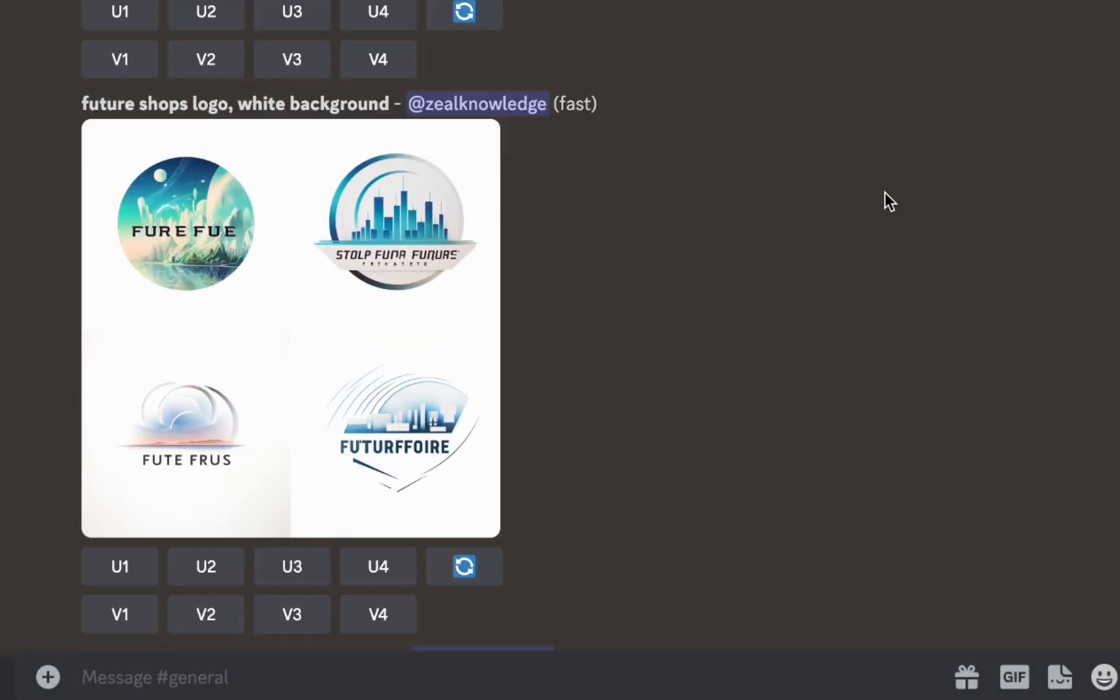
scroll(885, 193, down, 2)
scroll(885, 193, up, 1)
click(222, 182)
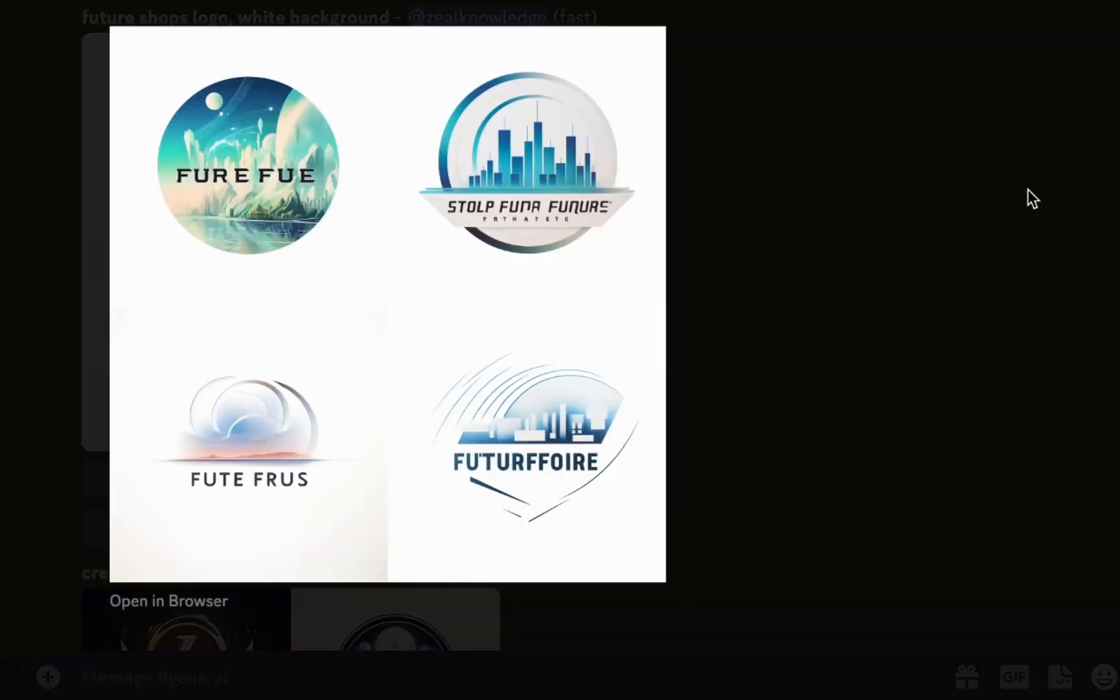
click(1028, 189)
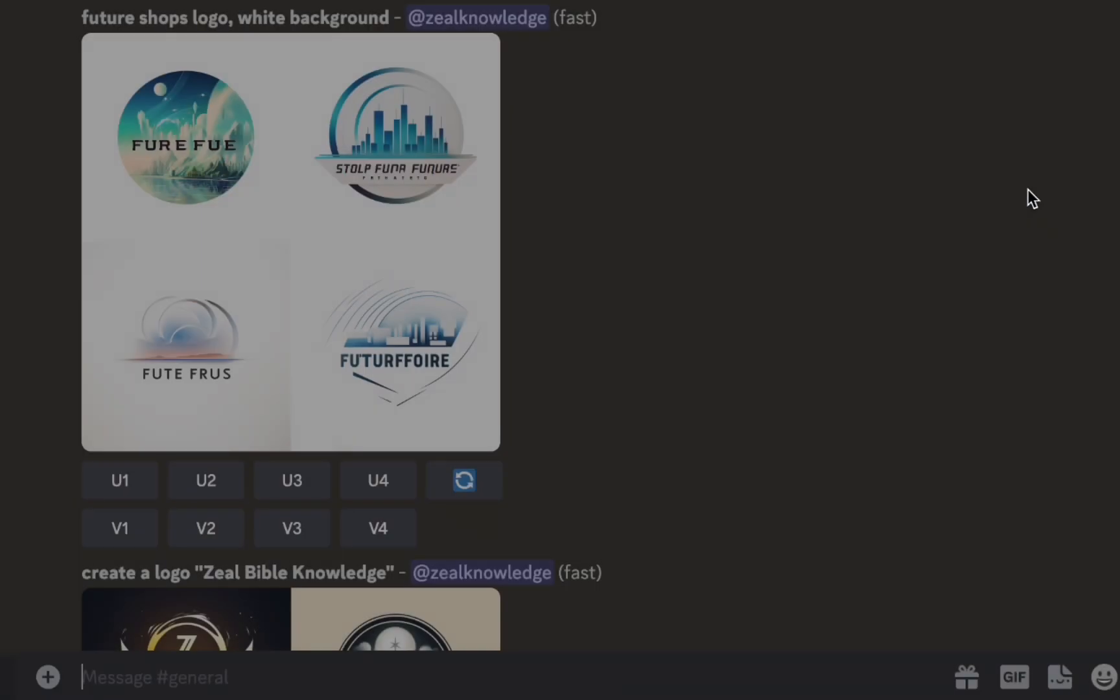
Examine enlarged views of the results for flat vector logo of "lion coffee" and "lion coffee logo,Saul Bass".
scroll(870, 175, down, 10)
scroll(869, 176, up, 3)
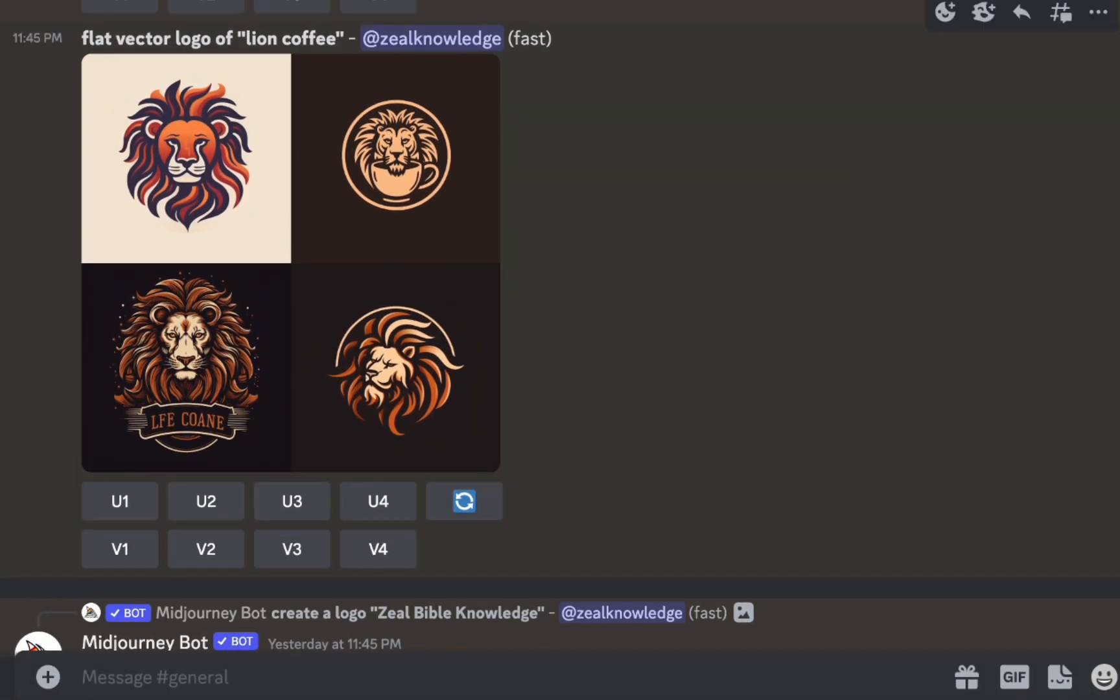
click(245, 243)
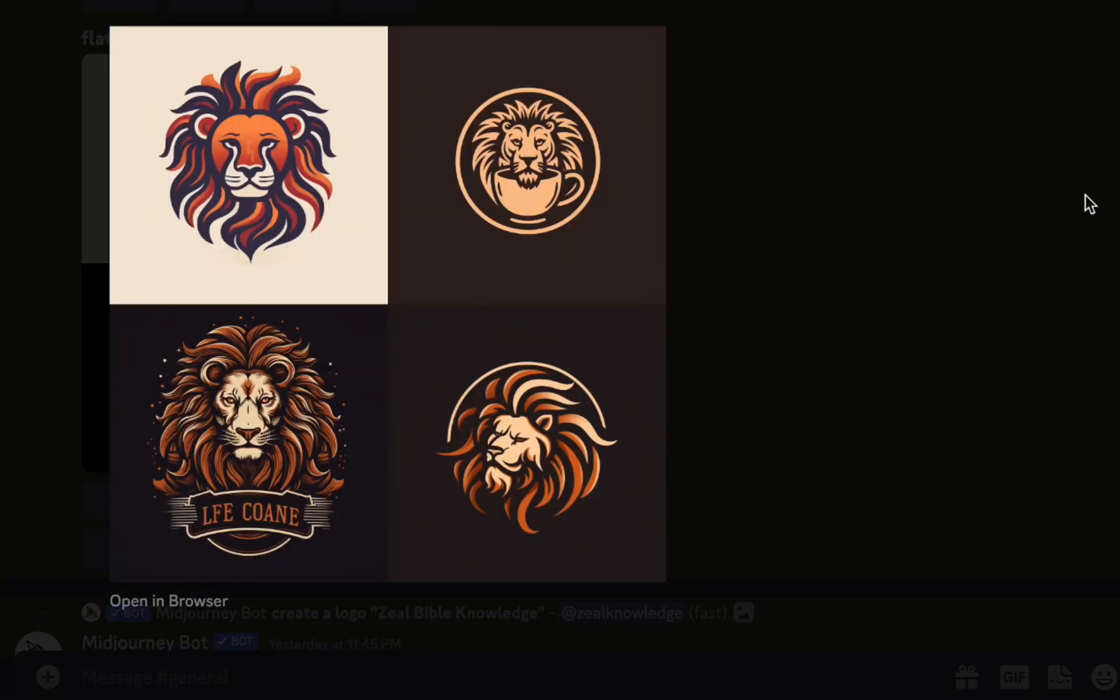
click(1043, 195)
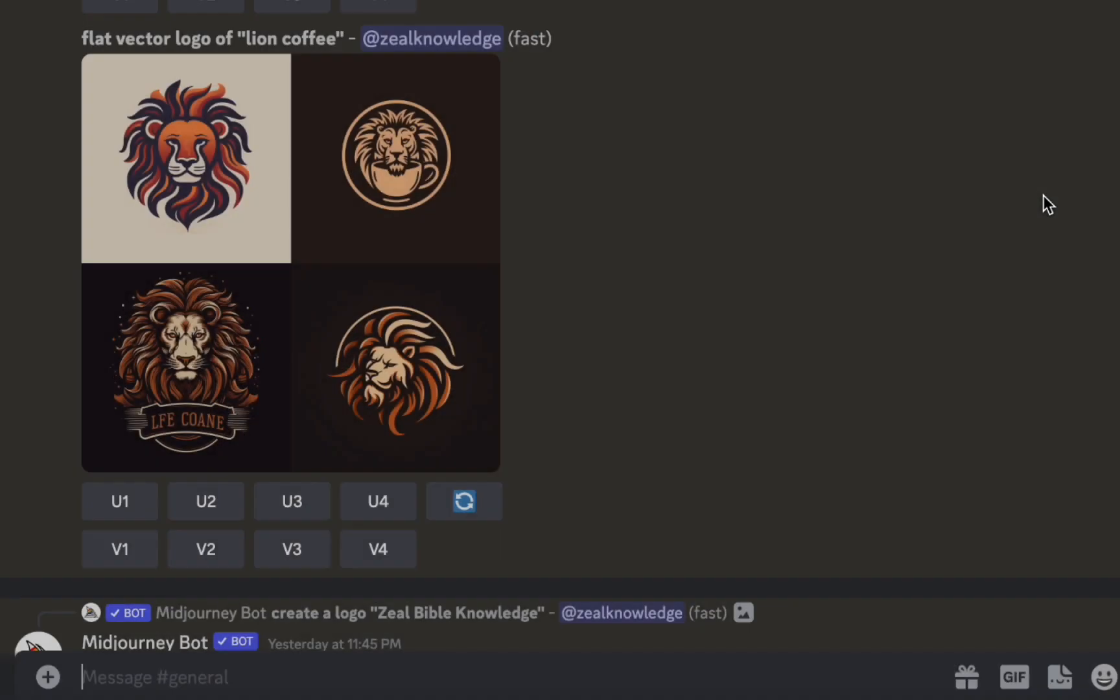
scroll(900, 194, down, 9)
scroll(900, 195, down, 10)
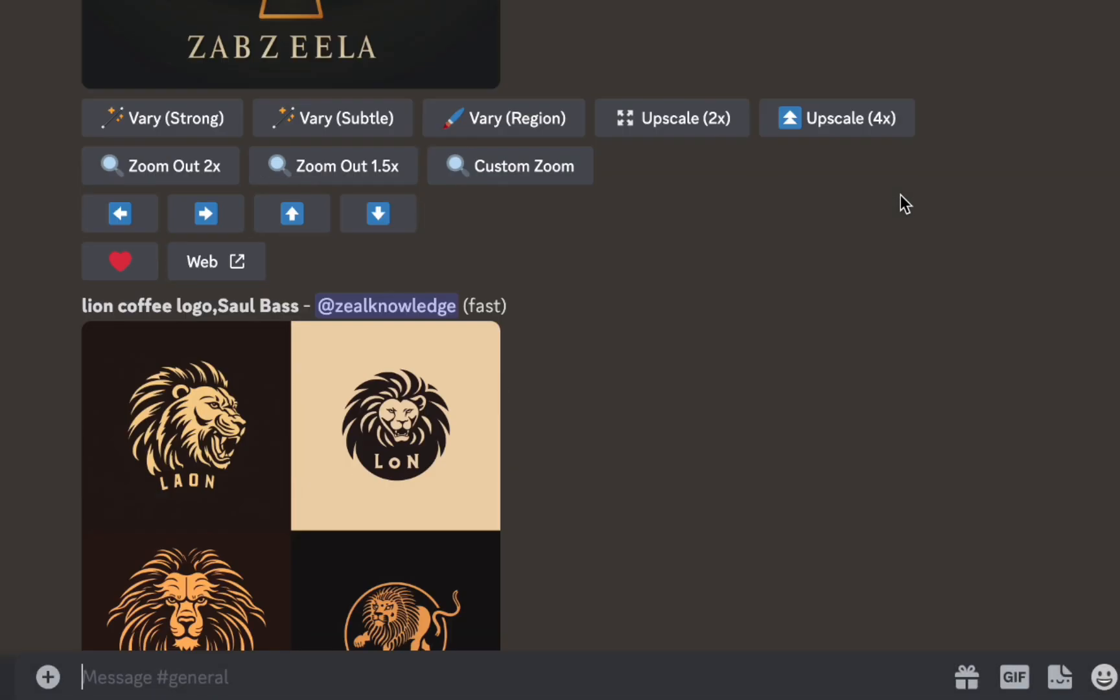
scroll(902, 202, down, 1)
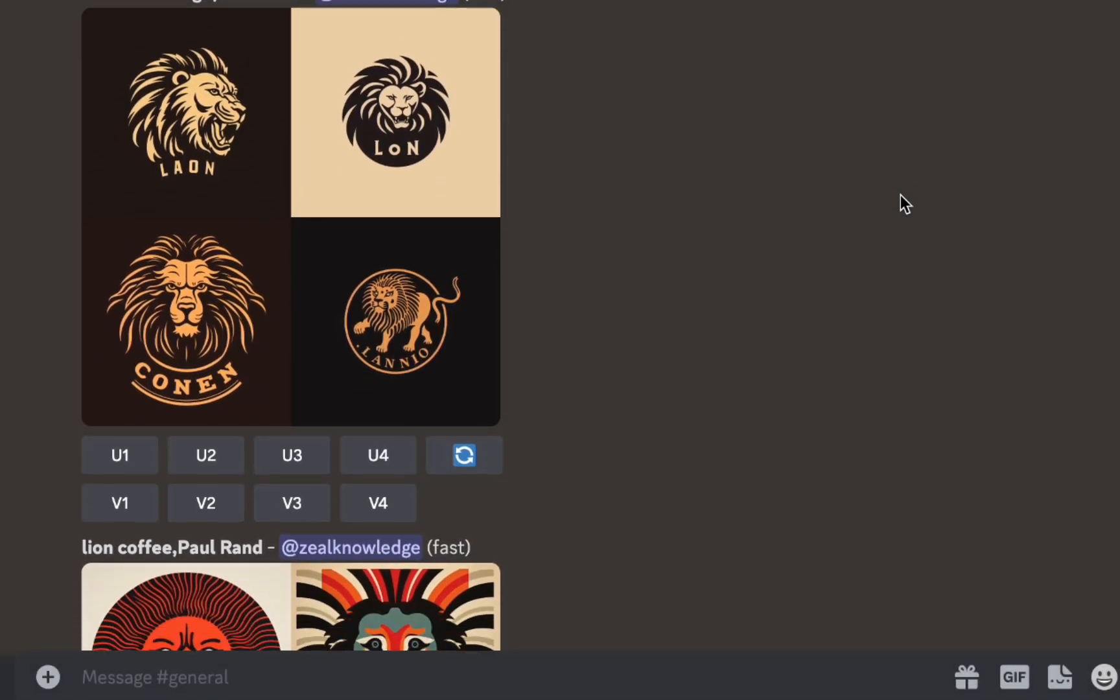
scroll(902, 202, up, 2)
click(335, 217)
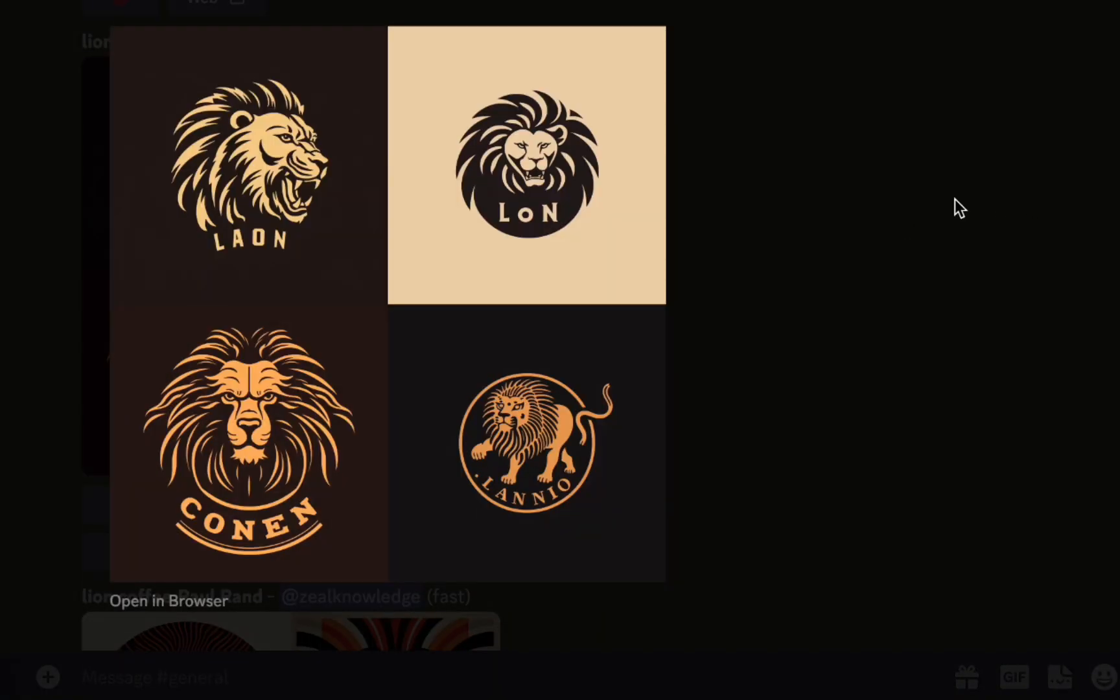
click(1039, 185)
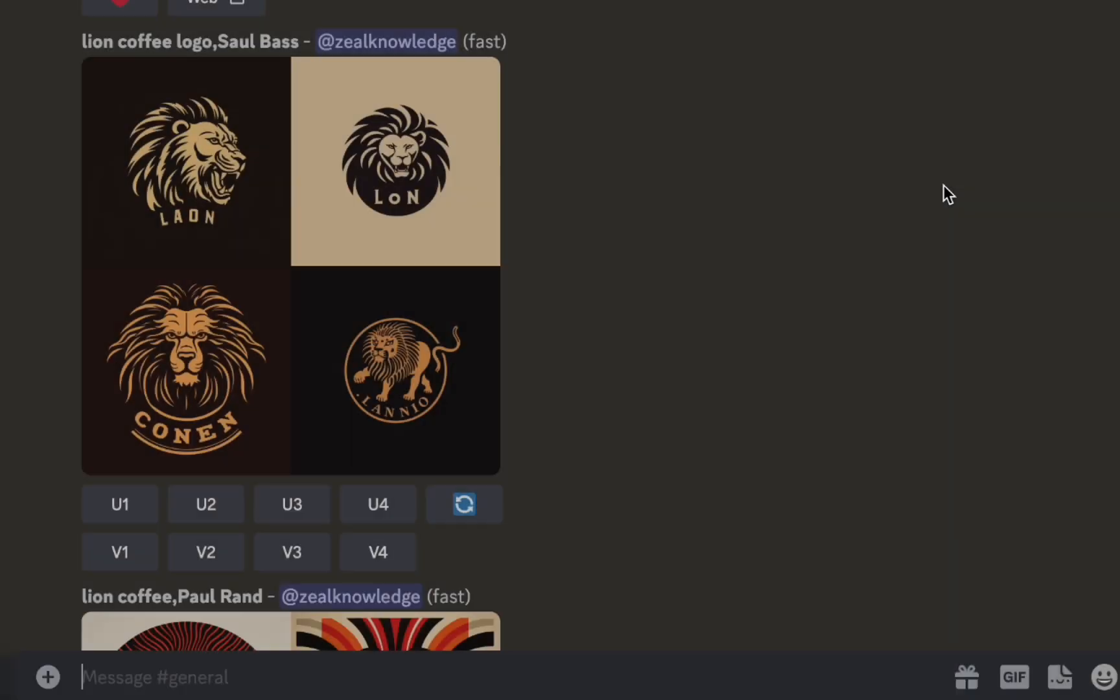
Examine enlarged views of the results for "lion coffee,Paul Rand" and "lion coffee vector,Massimo Vignelli".
scroll(907, 184, down, 7)
scroll(907, 184, down, 1)
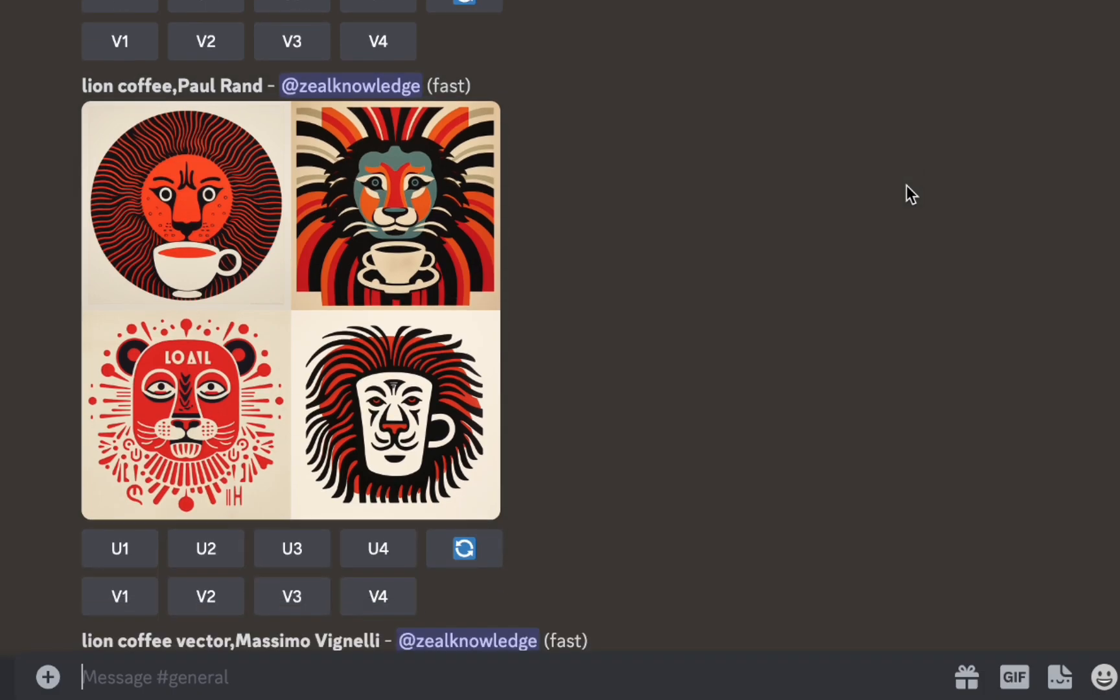
click(288, 260)
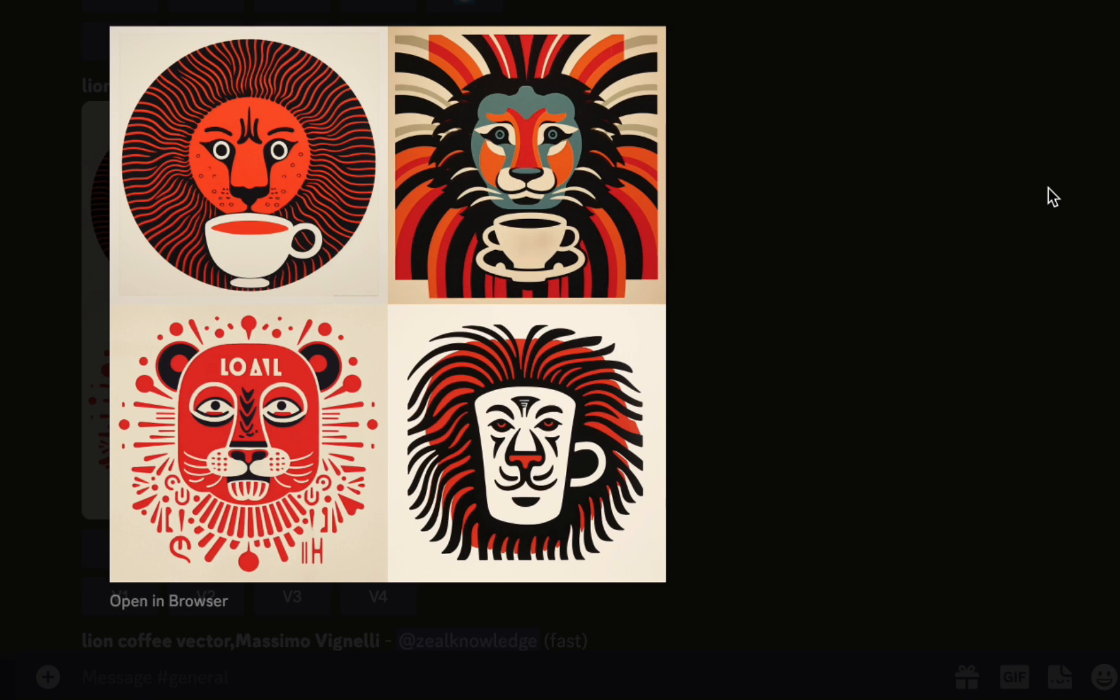
click(1048, 187)
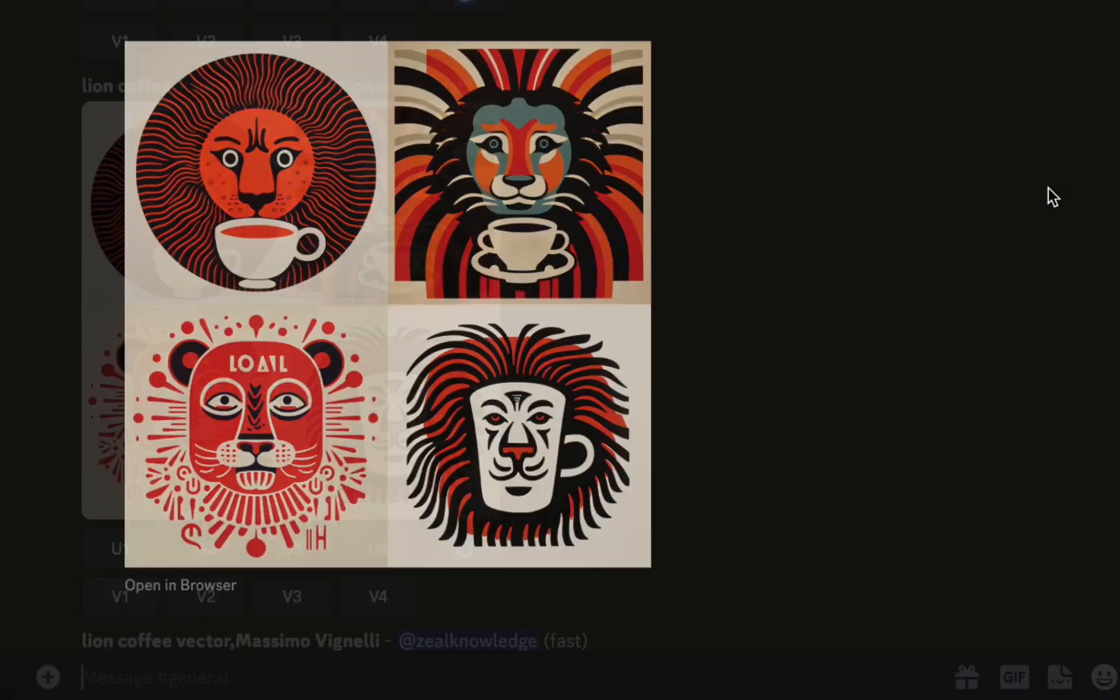
scroll(941, 218, down, 10)
scroll(941, 217, up, 2)
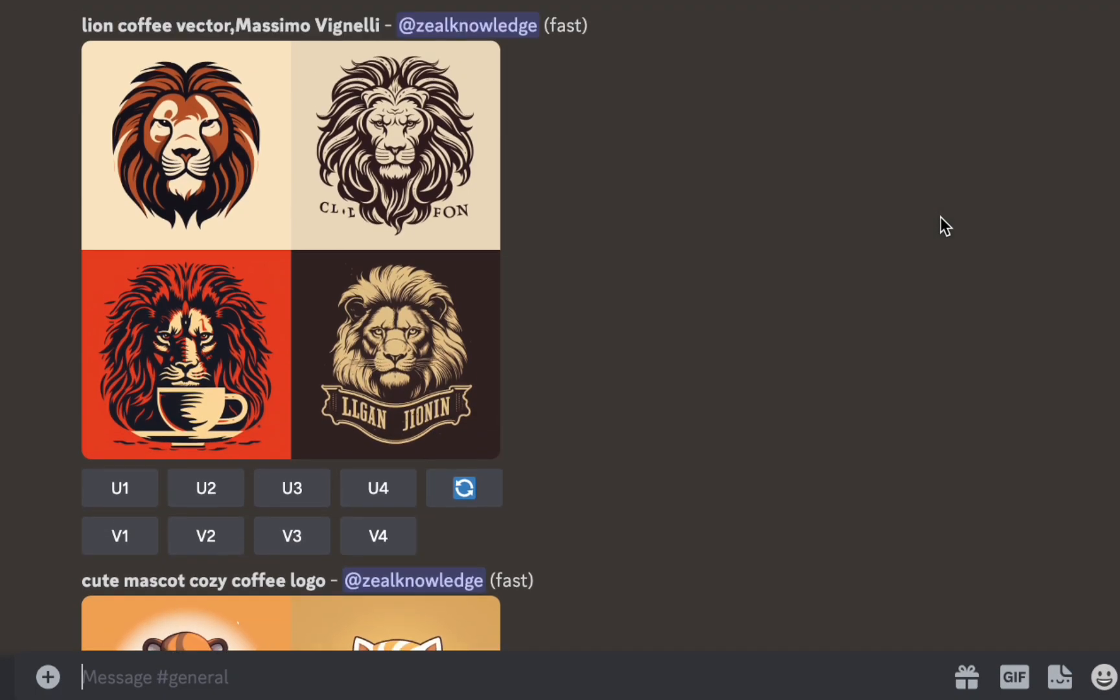
click(277, 243)
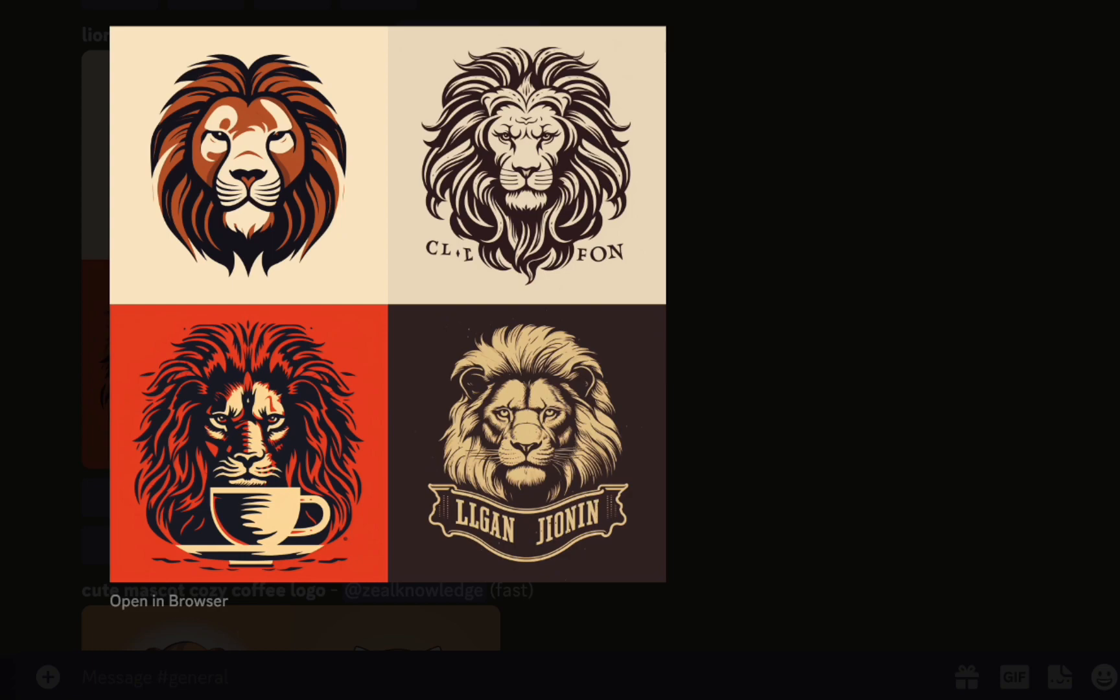
click(1077, 184)
Examine enlarged views of the results for "cute mascot cozy coffee logo" and "letter logo CF".
scroll(885, 198, down, 8)
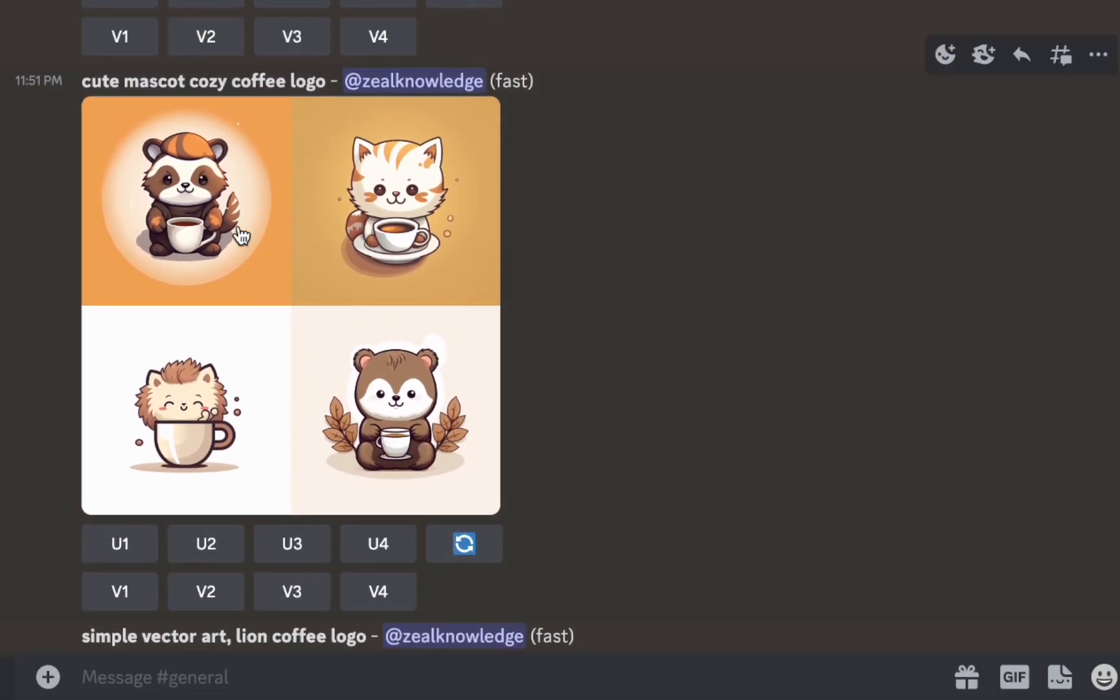
click(239, 237)
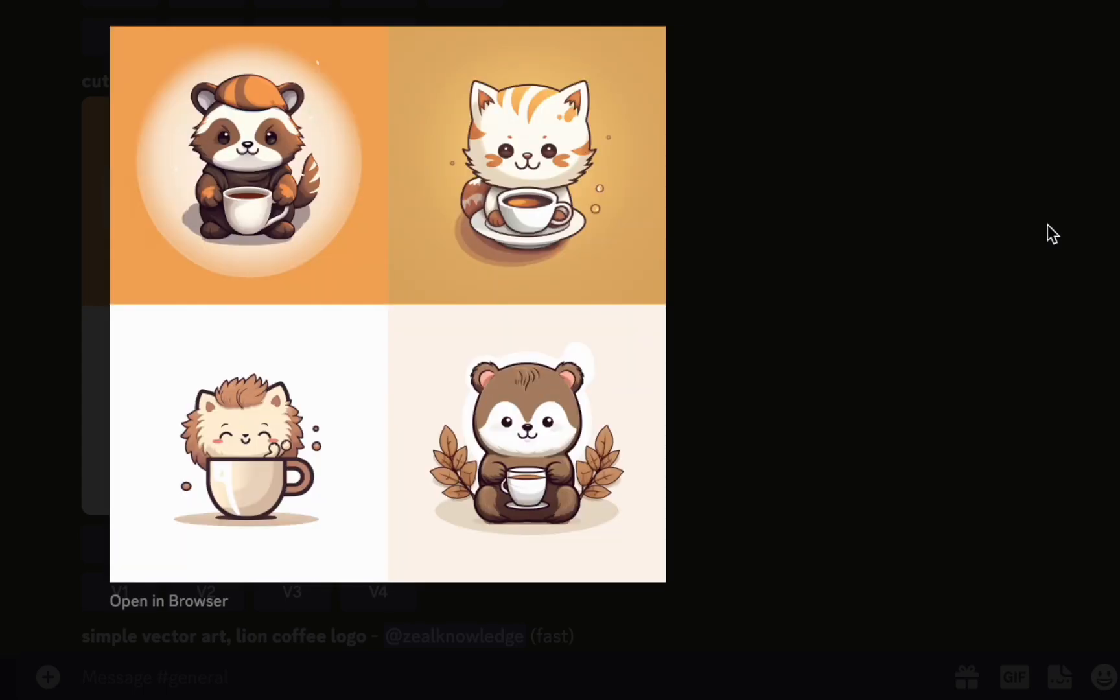
click(1100, 226)
scroll(908, 250, down, 10)
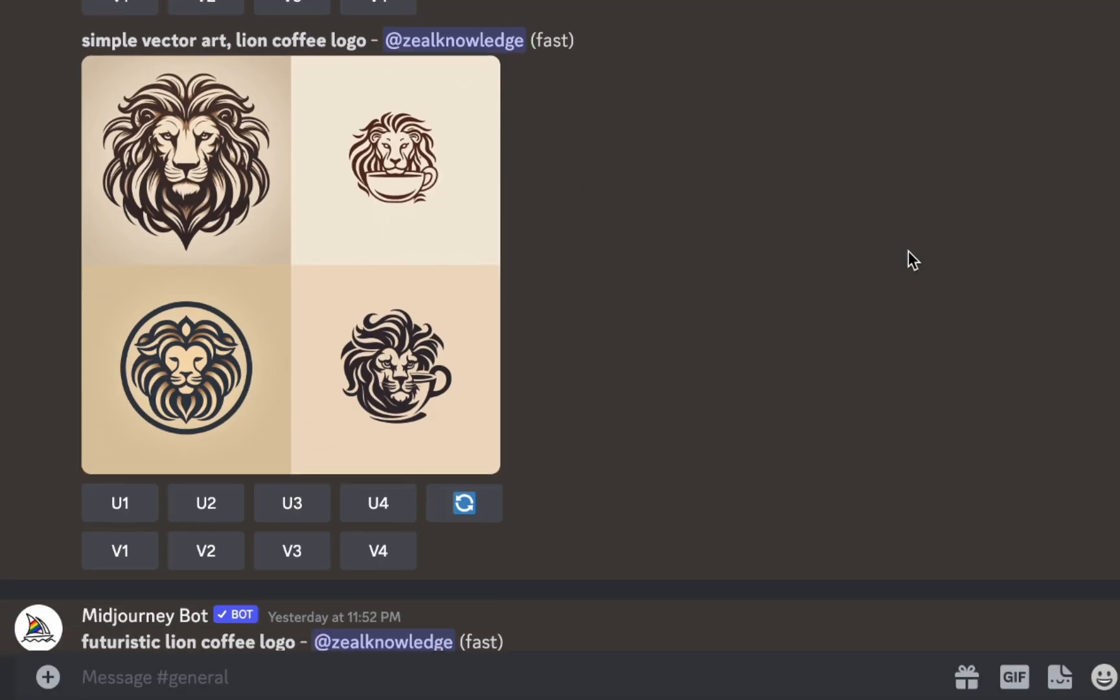
scroll(908, 251, down, 15)
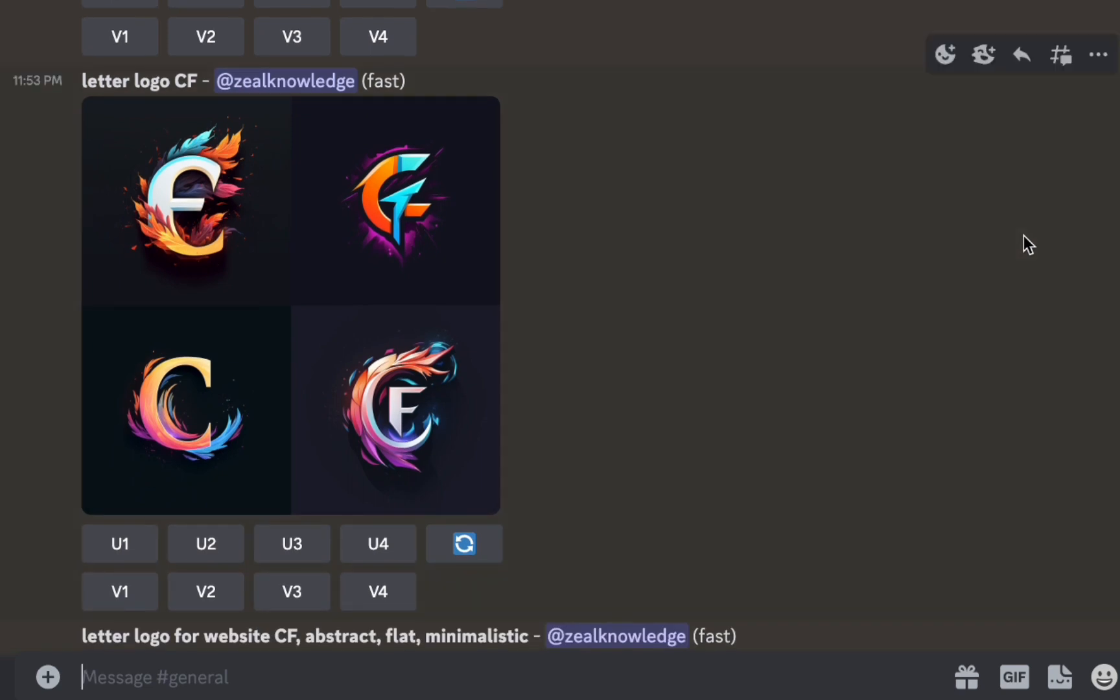
click(275, 280)
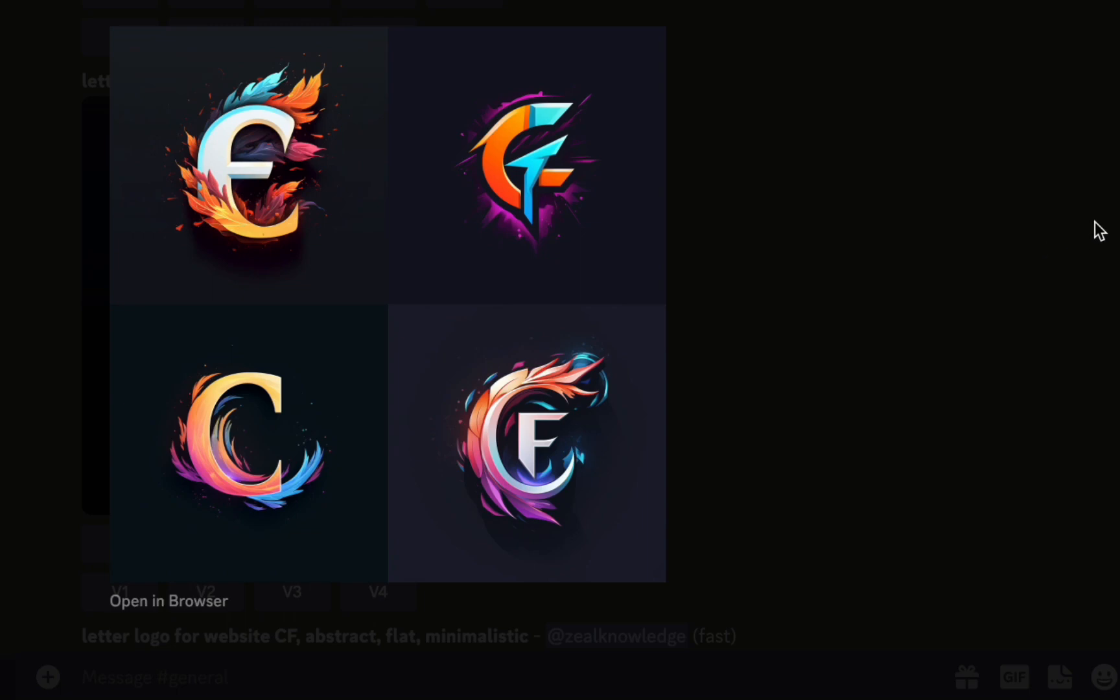
click(1100, 230)
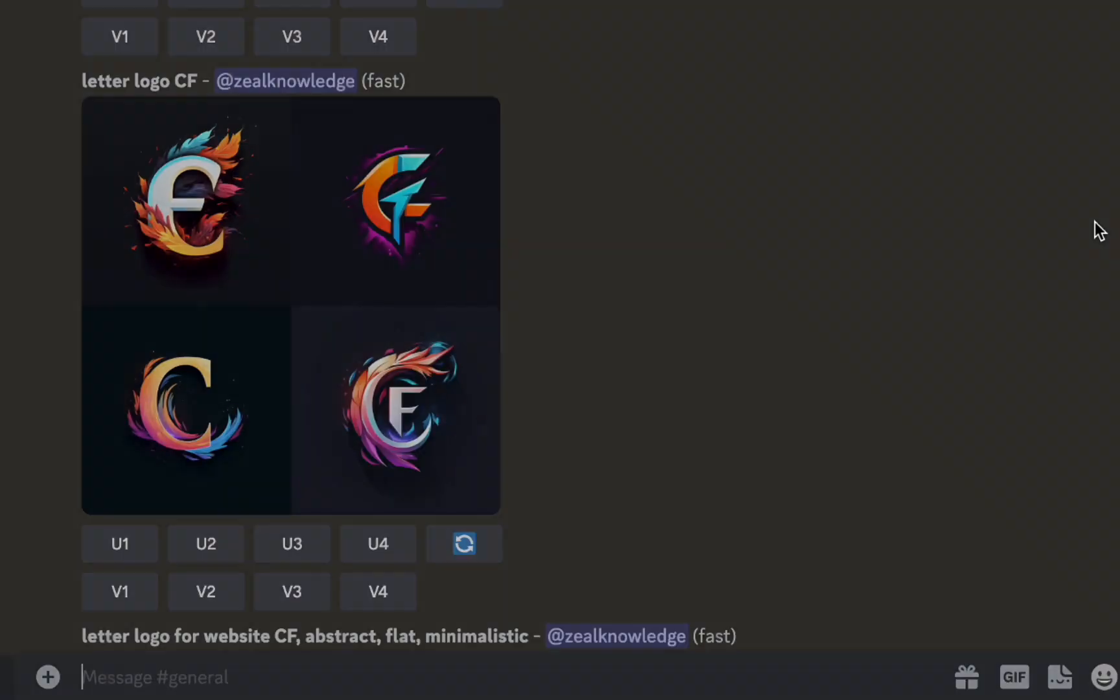
Examine an enlarged view of the results for "letter logo for website CF, abstract, flat, minimalistic".
scroll(992, 252, down, 8)
scroll(991, 252, down, 2)
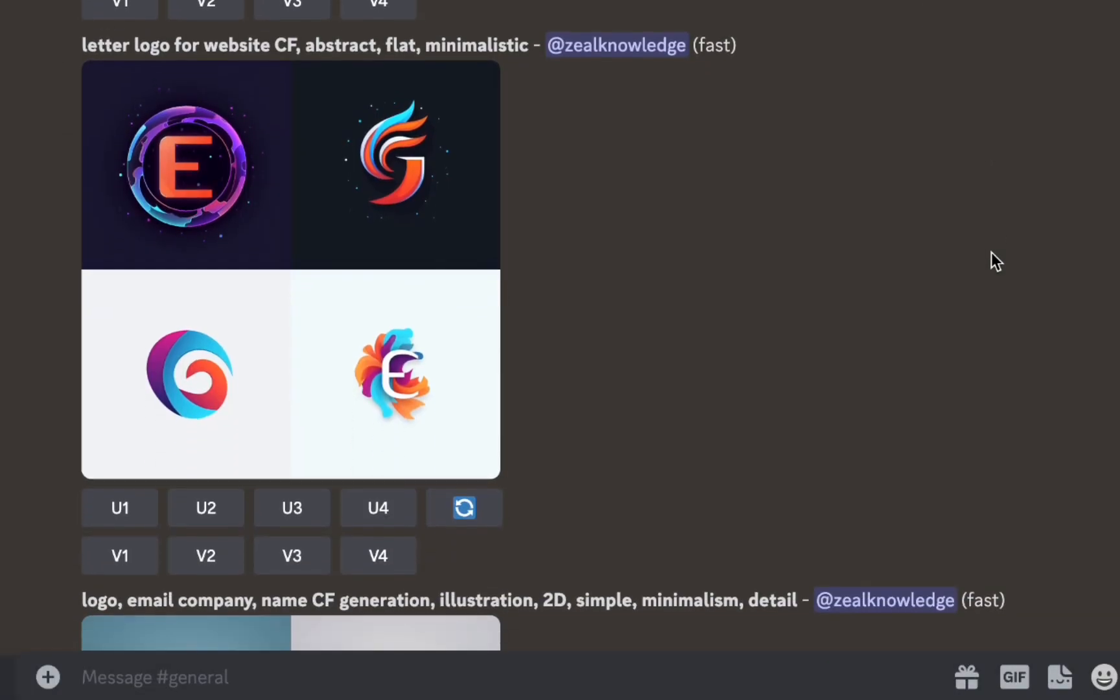
click(250, 262)
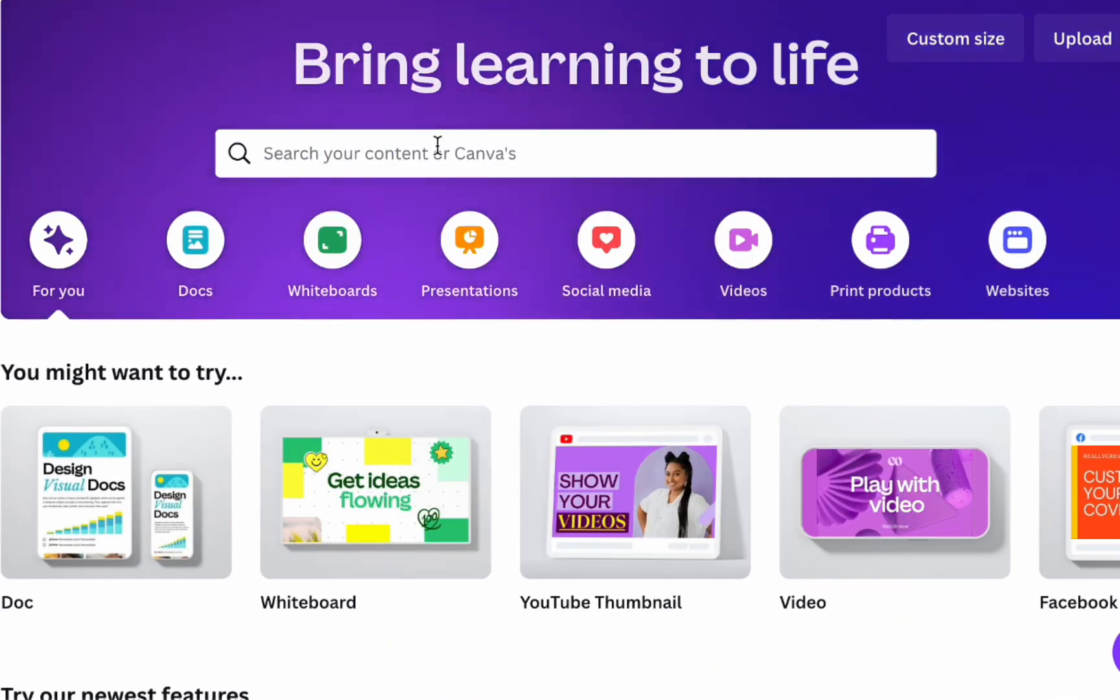
Search Canva for "logo" and browse the Logo 500 × 500 px templates.
click(437, 145)
text(logo)
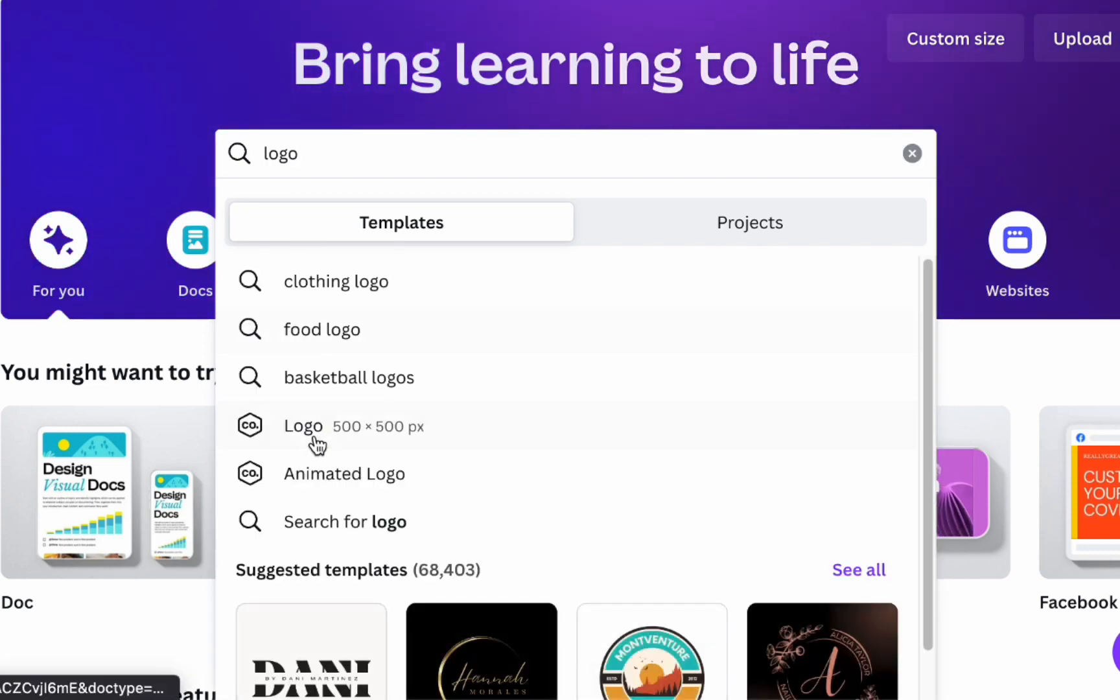
click(314, 438)
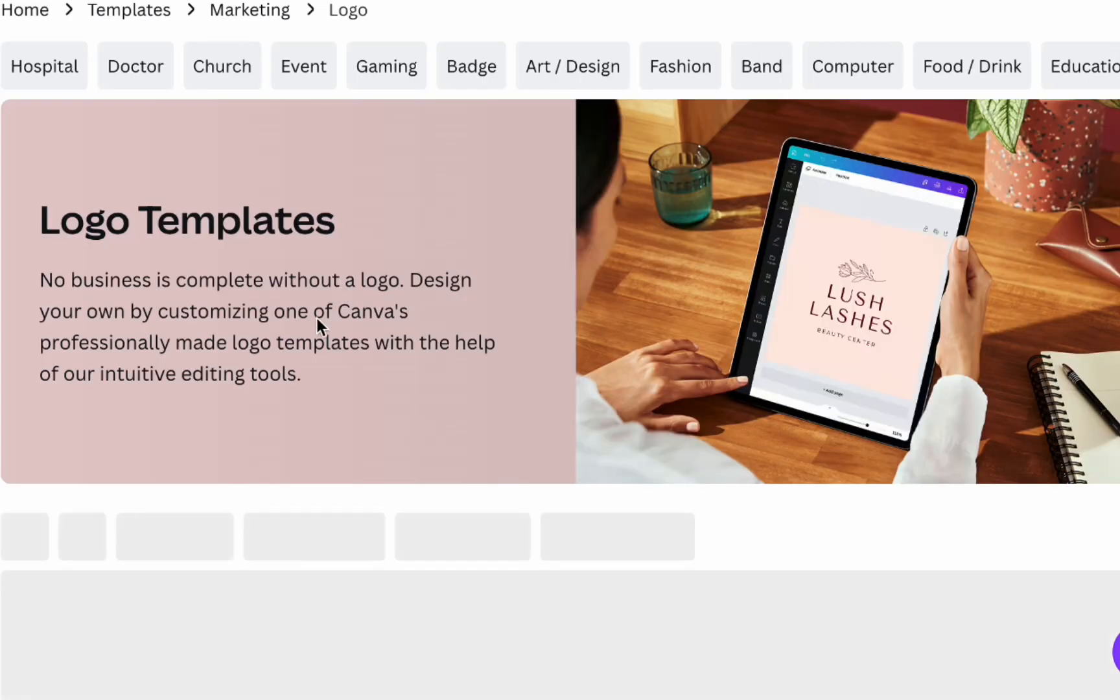
scroll(316, 317, down, 4)
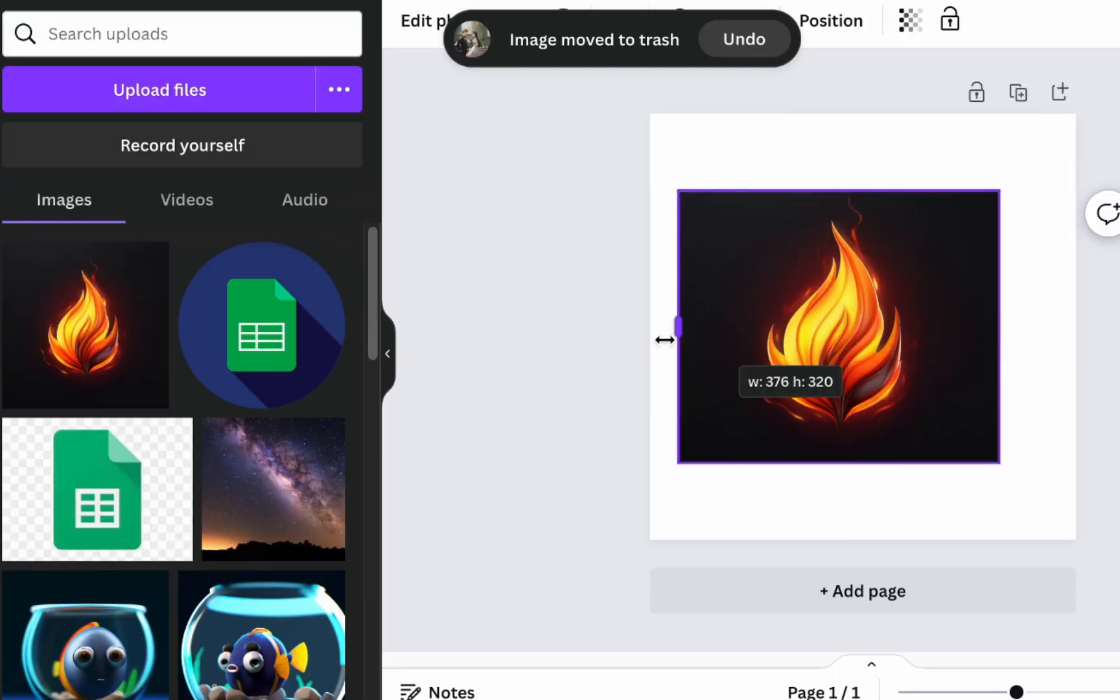
Stretch the flame image on all four sides to fill the page and remove its dark background.
drag(662, 338, 649, 337)
drag(824, 190, 859, 113)
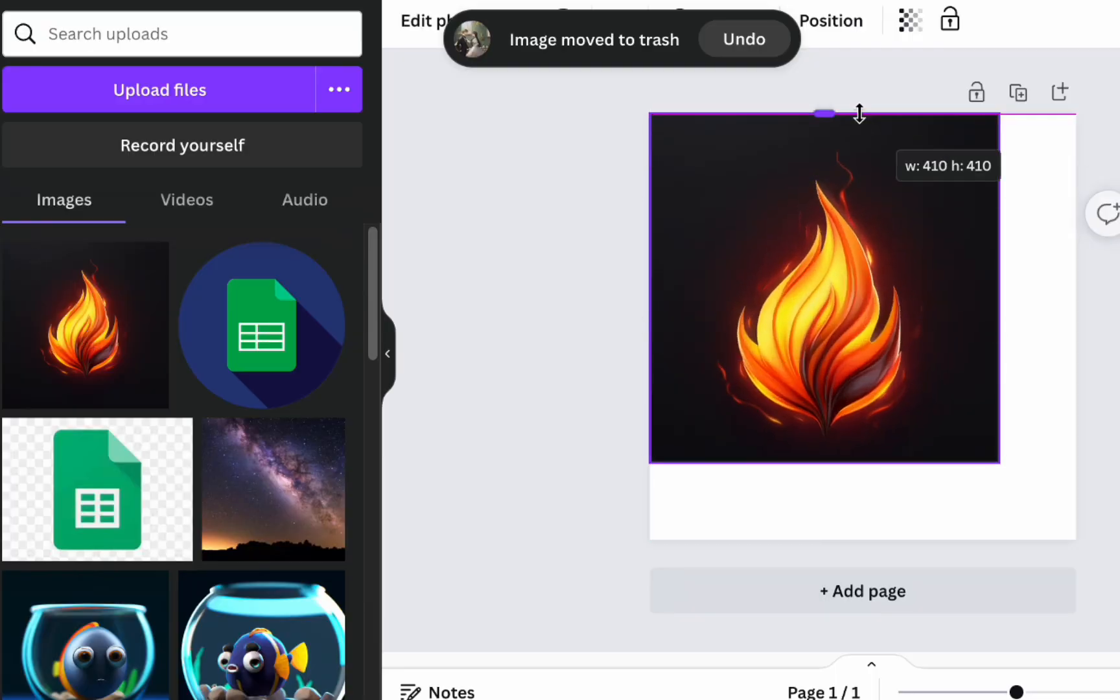
drag(999, 287, 1087, 303)
drag(863, 462, 862, 539)
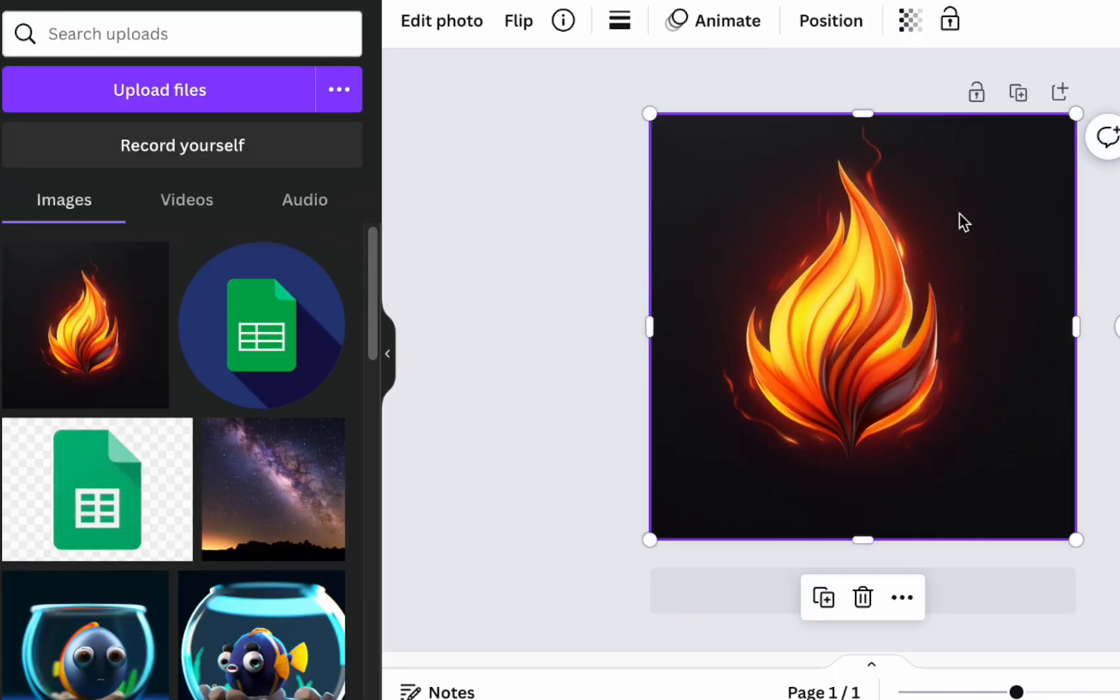
click(442, 21)
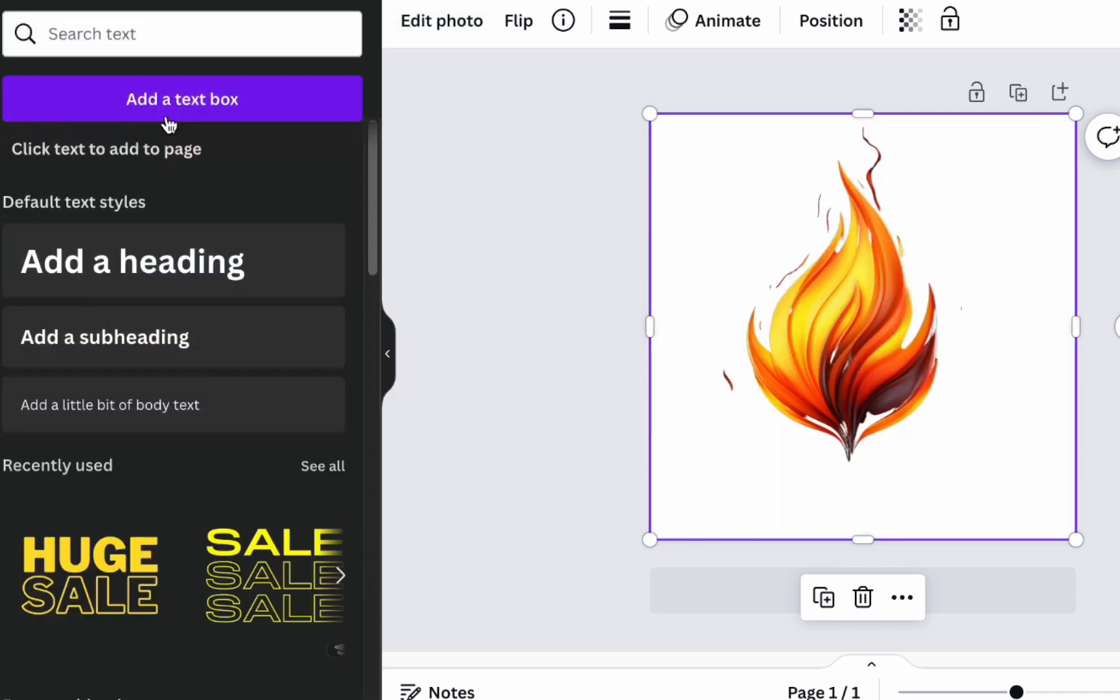
Add a text box over the flame and set its font to Architype Aubette.
click(166, 120)
click(454, 21)
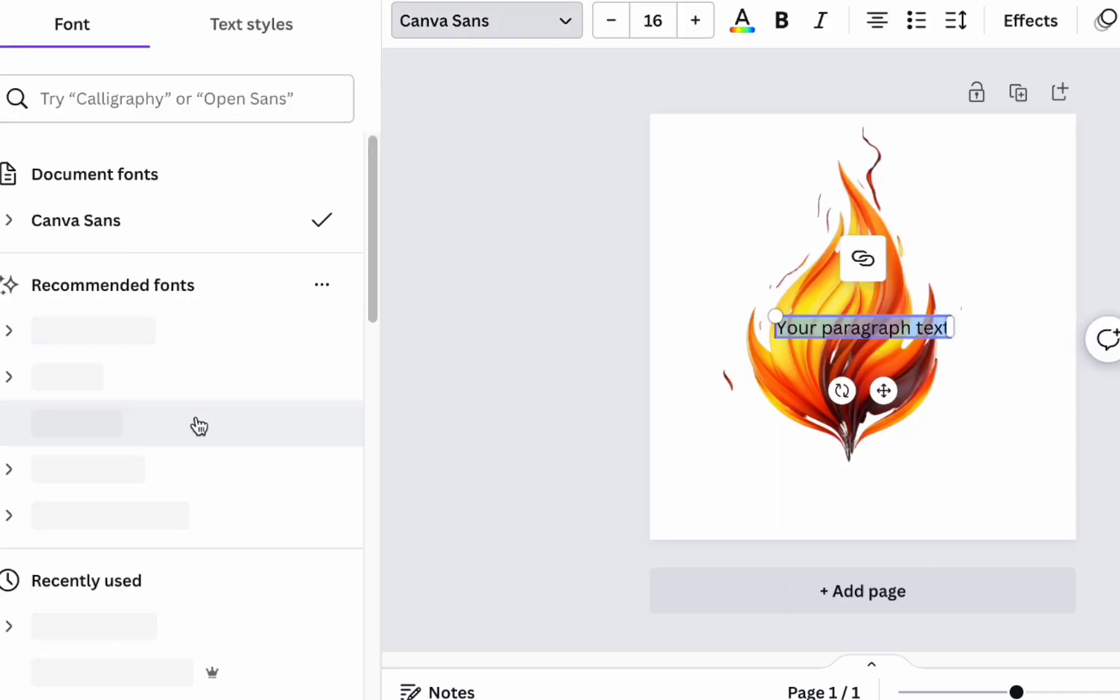
scroll(207, 382, down, 3)
click(130, 464)
Replace the placeholder text with "BIBLE KNOWLEDGE" and place it across the lower part of the flame.
click(846, 329)
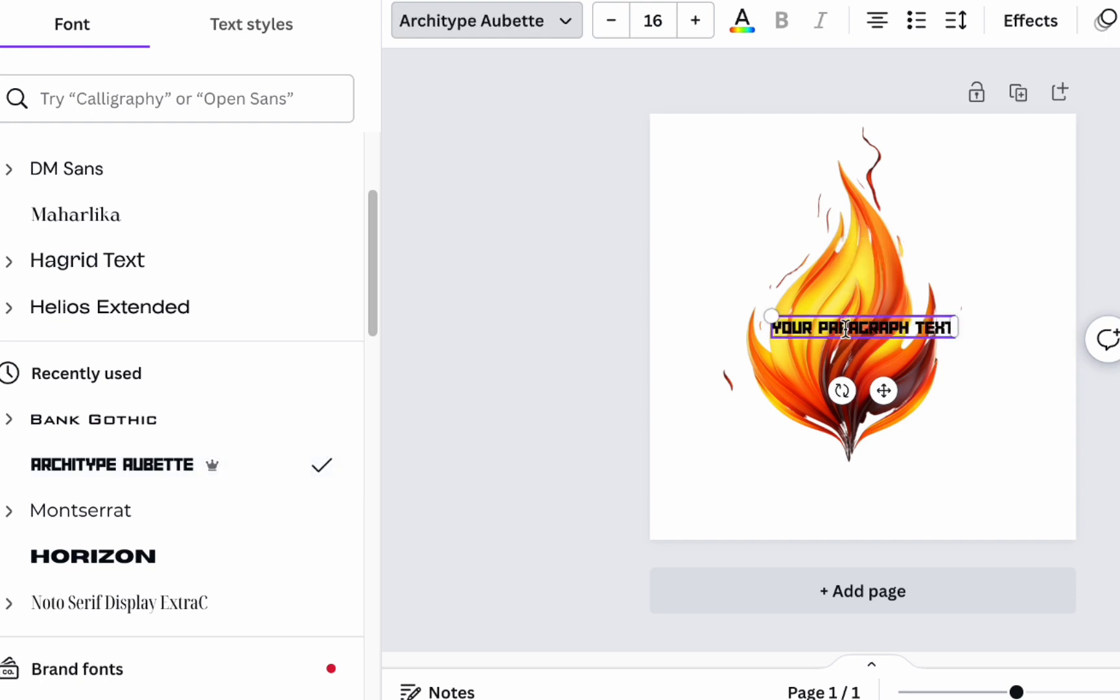
key(ctrl+a)
text(ZEAL)
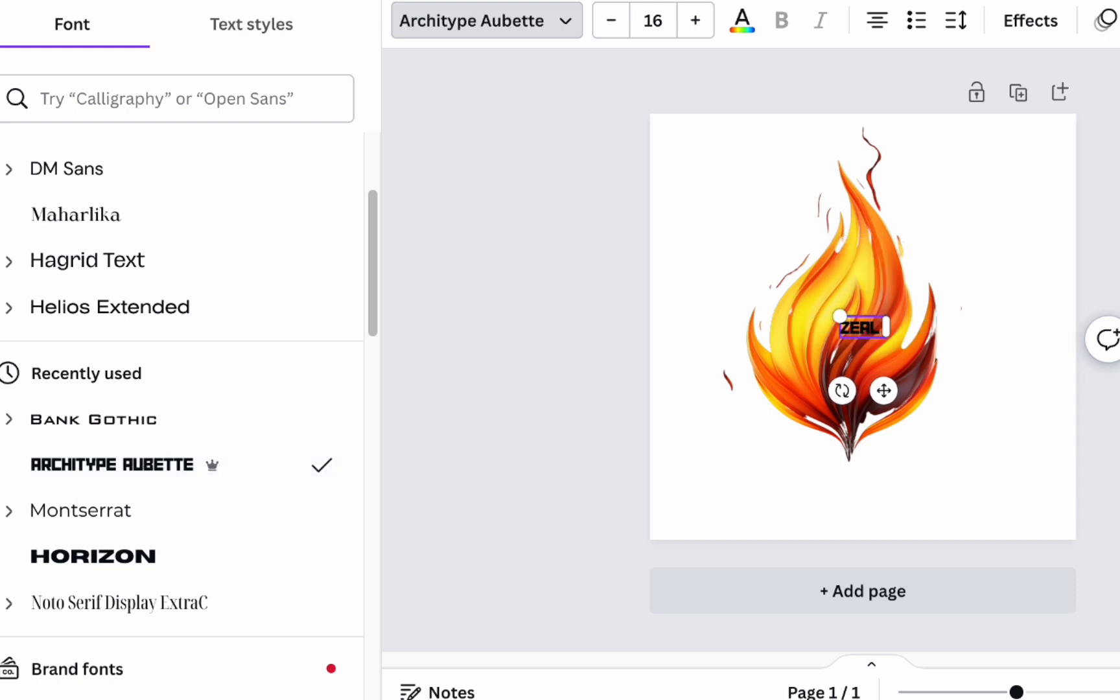
text( KNOWLEDGE)
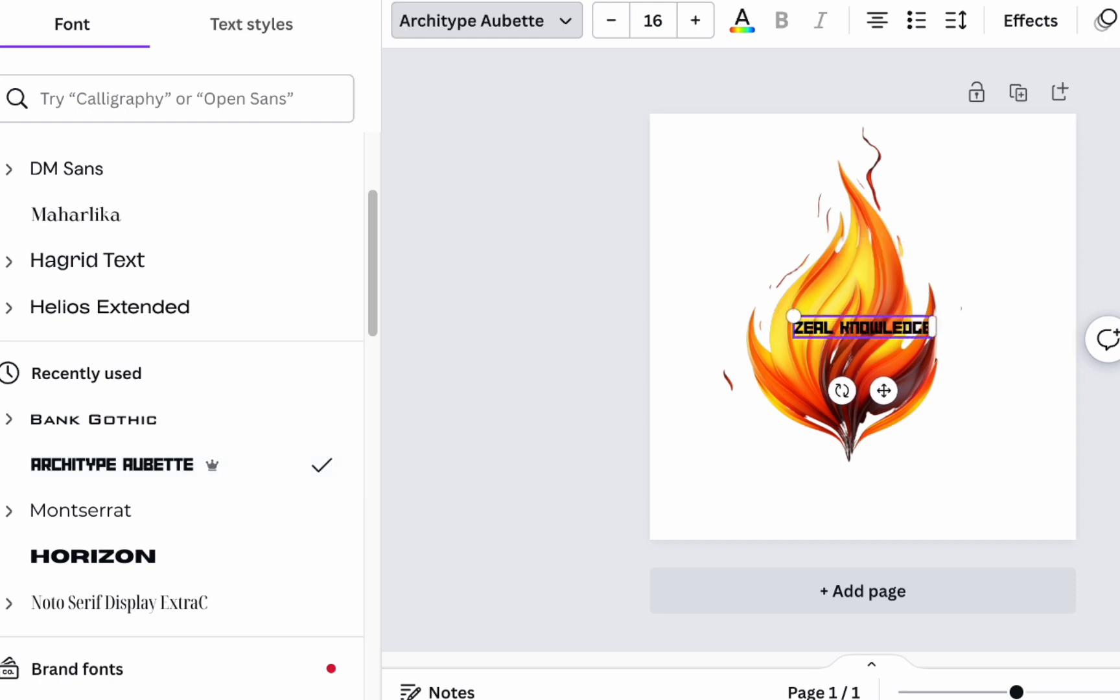
text(BIBLE)
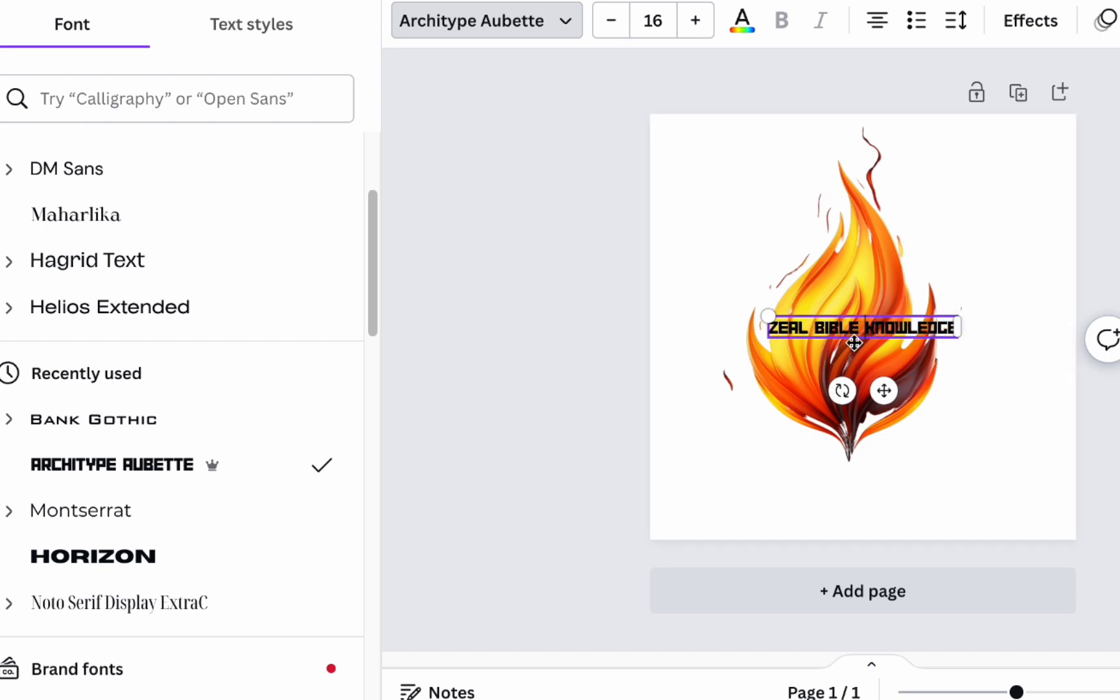
drag(852, 342, 835, 390)
key(BackSpace)
key(BackSpace)
key(BackSpace)
key(BackSpace)
key(BackSpace)
drag(835, 390, 866, 385)
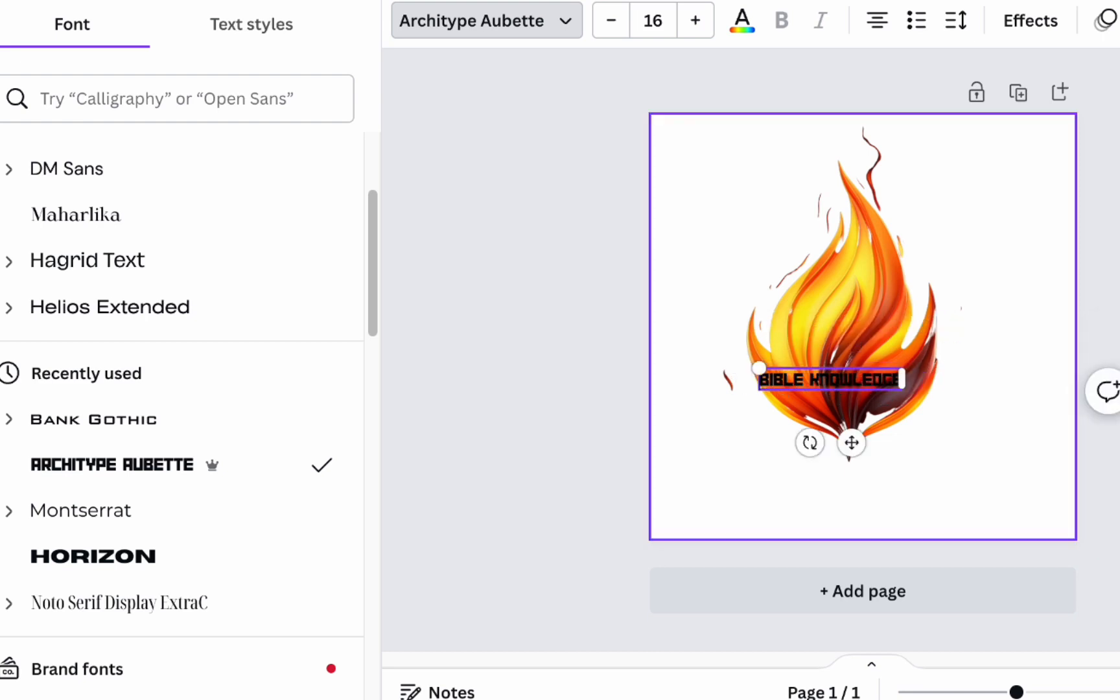
Color the "BIBLE KNOWLEDGE" text dark red from the photo colors.
click(743, 20)
click(254, 379)
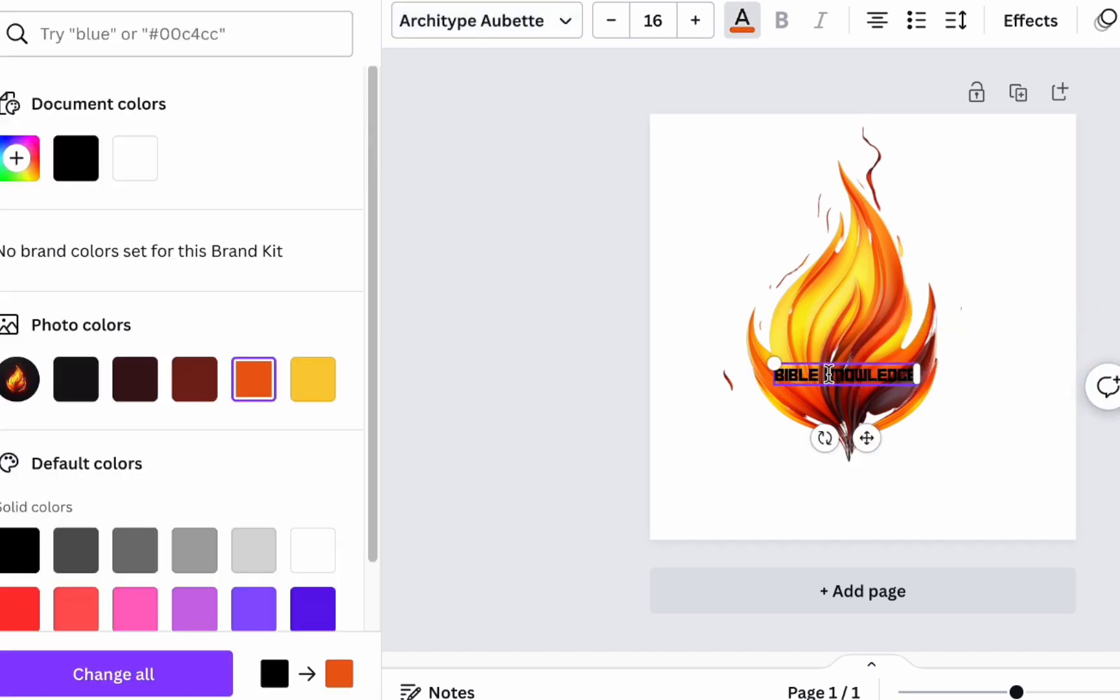
triple_click(829, 374)
click(254, 379)
click(76, 381)
click(194, 381)
click(593, 420)
Duplicate the "BIBLE KNOWLEDGE" text, color the copy yellow from the photo colors, and lay it slightly offset over the original.
click(888, 380)
key(super+d)
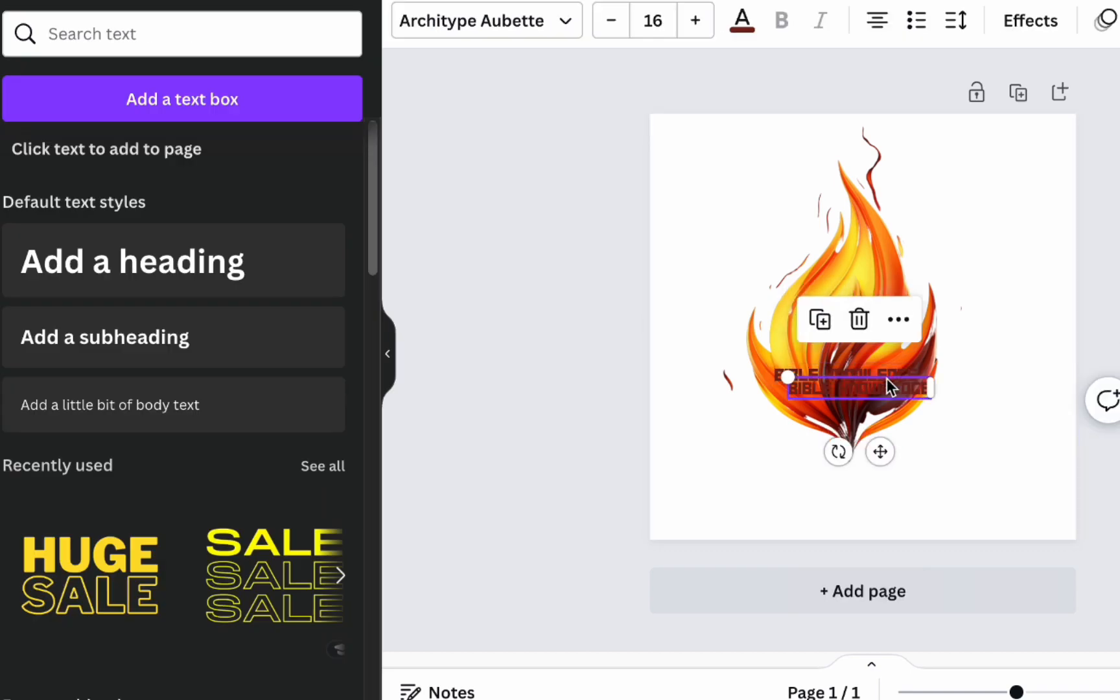
click(742, 20)
click(314, 379)
drag(875, 392, 864, 380)
scroll(856, 382, up, 5)
mouse_move(840, 417)
mouse_down()
mouse_move(828, 420)
mouse_move(836, 430)
mouse_up()
mouse_move(836, 420)
mouse_down()
mouse_move(849, 410)
mouse_move(836, 410)
mouse_up()
Duplicate "BIBLE KNOWLEDGE" once more, color this copy dark red, and lay it slightly offset over the yellow text.
key(super+d)
click(253, 379)
drag(781, 454, 733, 393)
click(194, 380)
click(681, 424)
drag(841, 415, 837, 413)
click(615, 425)
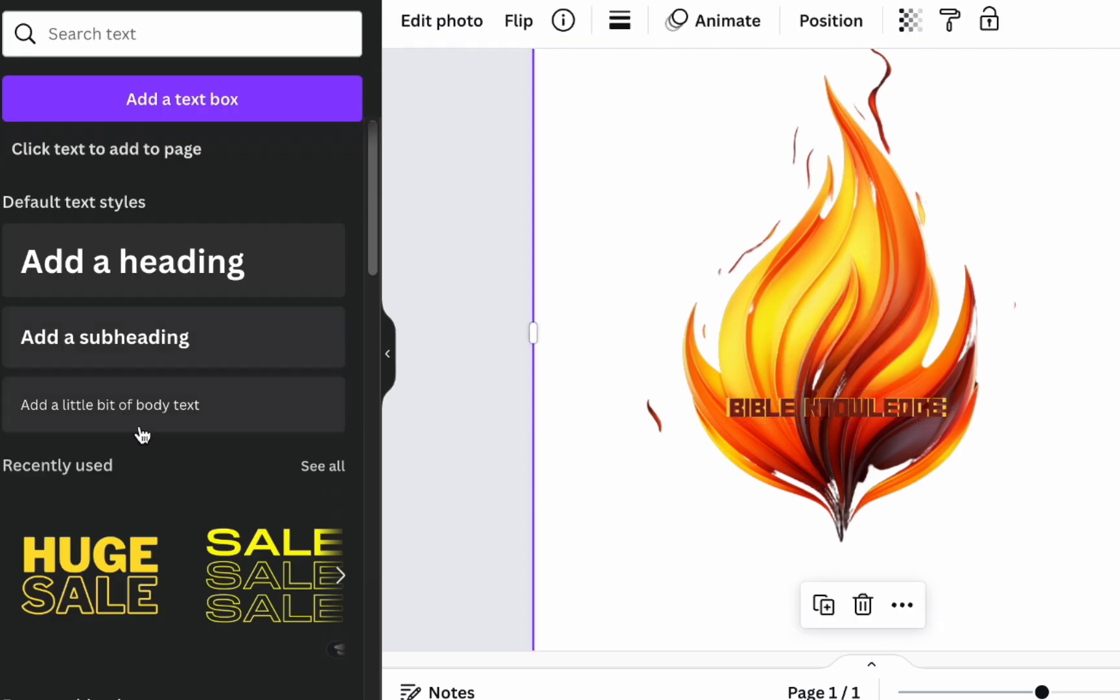
Add the text "ZEAL" in dark red, enlarge it, and place it centered above "BIBLE KNOWLEDGE".
click(129, 97)
text(ZEAL)
click(742, 20)
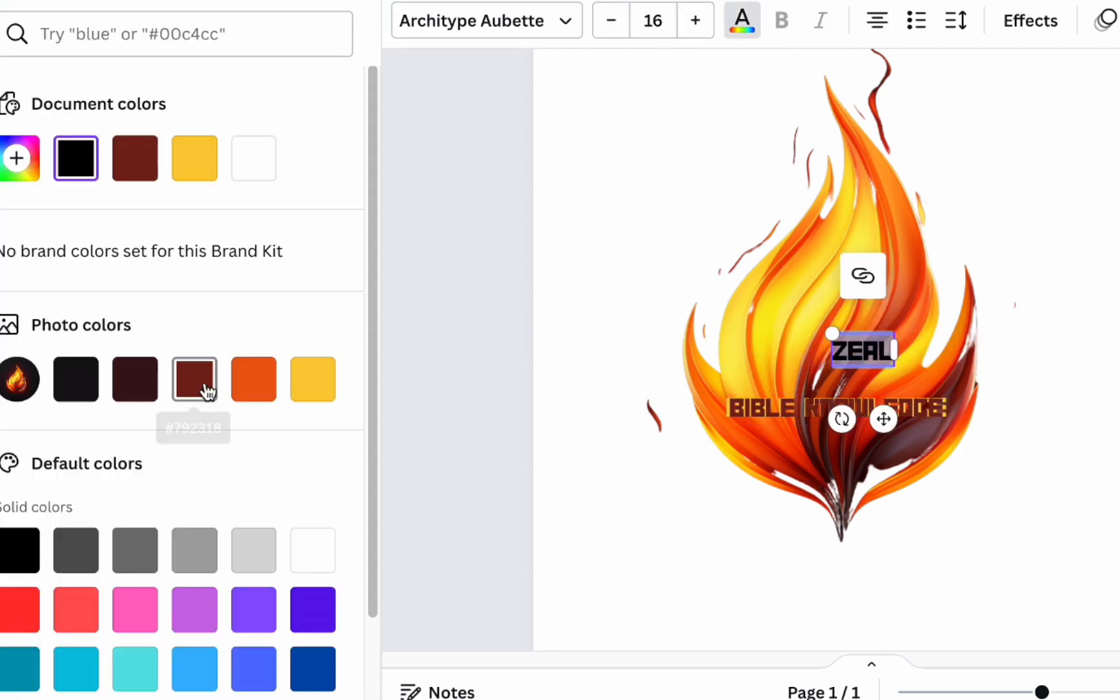
click(17, 608)
drag(832, 333, 787, 335)
click(855, 367)
drag(856, 318, 868, 378)
Duplicate the "ZEAL" text, color one copy orange, and align the two with a slight offset as a shadow.
key(super+d)
click(834, 363)
click(742, 21)
click(313, 380)
click(76, 159)
click(836, 364)
click(254, 379)
drag(798, 342, 803, 346)
drag(846, 367, 834, 361)
click(627, 480)
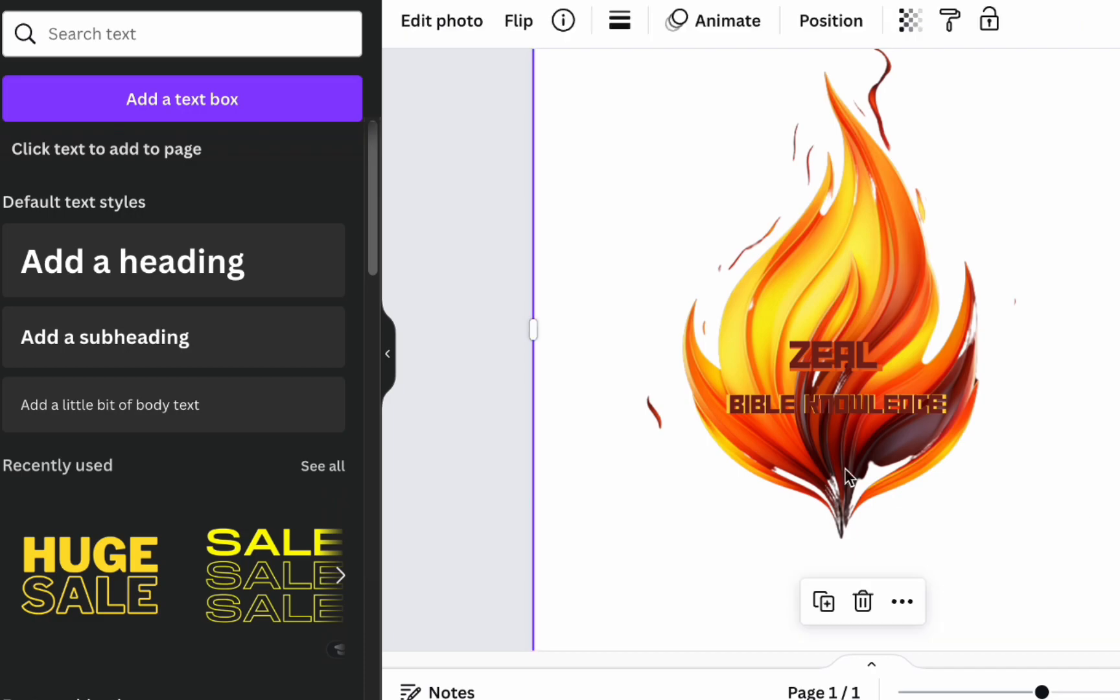
Return to Discord and examine enlarged views of the results for "simple vector art, lion coffee logo" and "futuristic lion coffee logo".
scroll(1018, 471, down, 3)
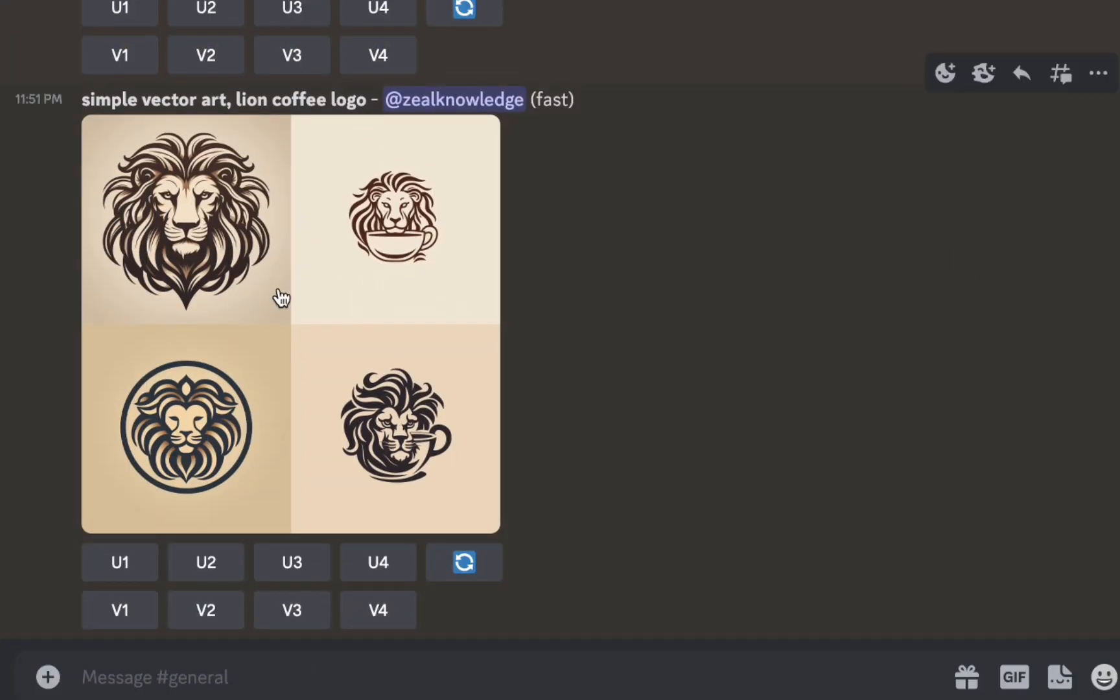
click(275, 293)
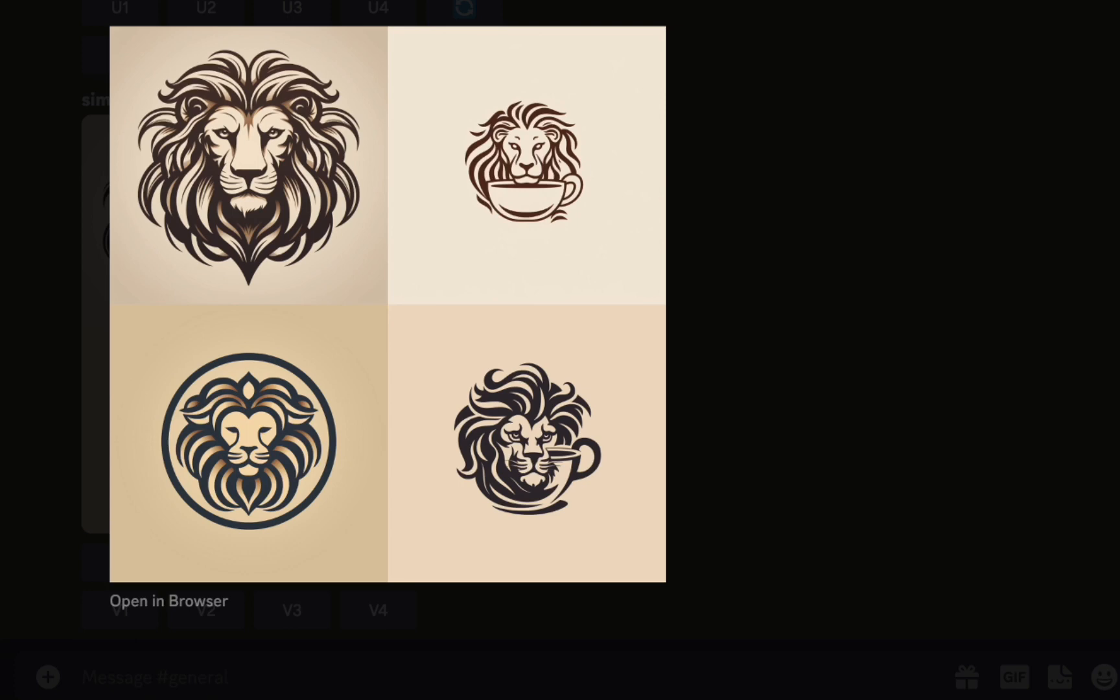
click(950, 250)
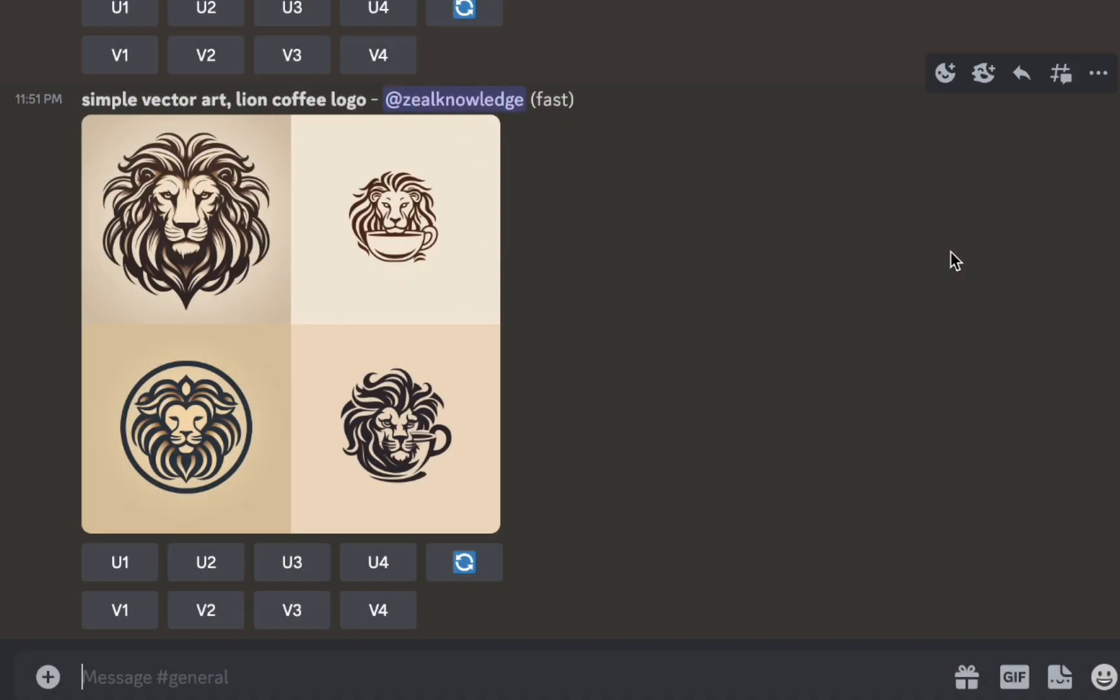
scroll(951, 251, down, 6)
scroll(951, 250, down, 5)
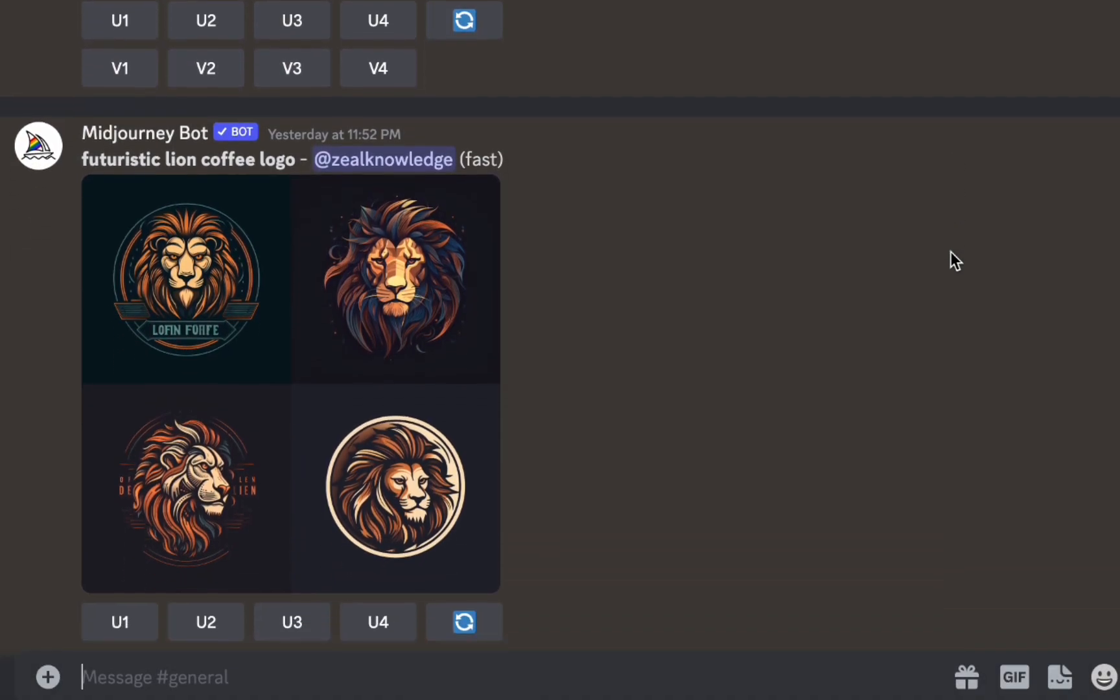
scroll(951, 251, up, 1)
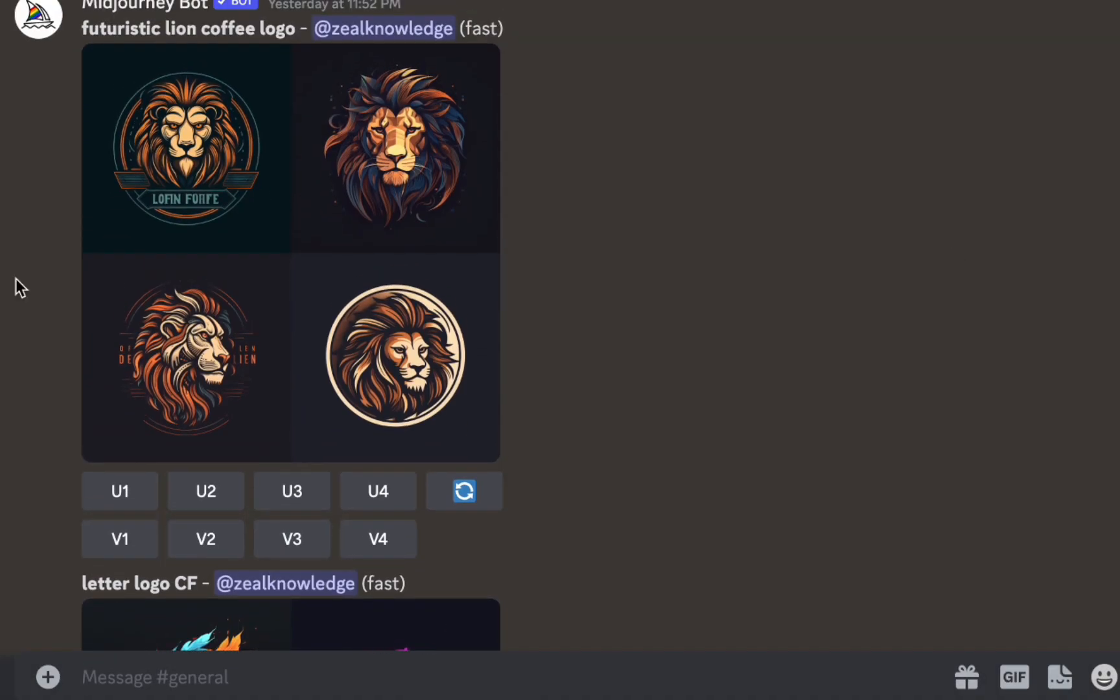
click(233, 255)
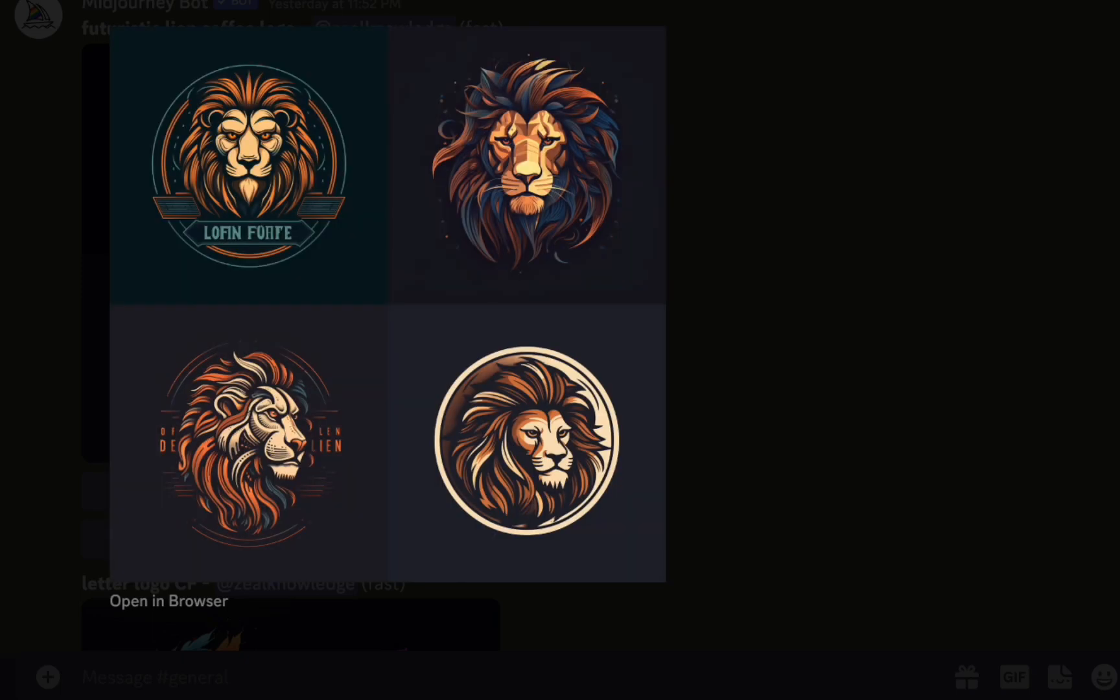